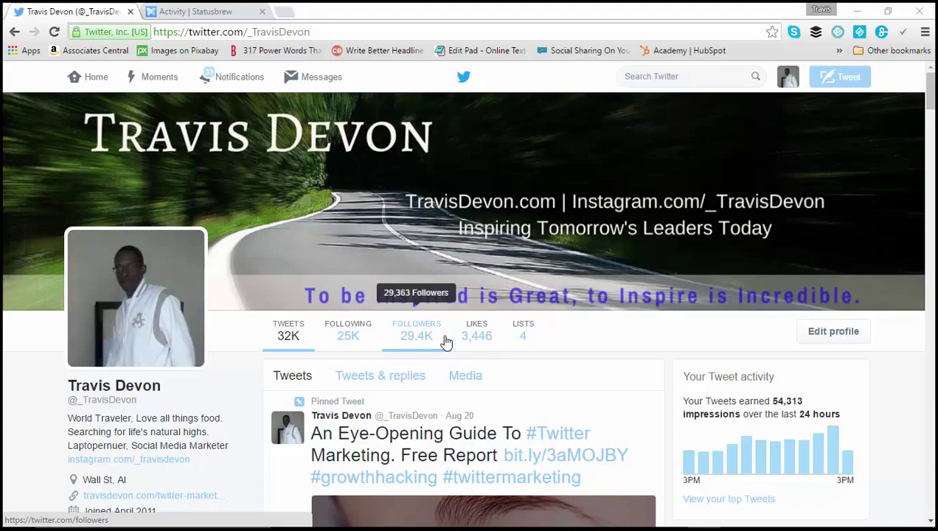
View the Twitter profile's top Tweets analytics and switch to the open Statusbrew audience page
{"action": "left_click", "coordinate": [741, 507]}
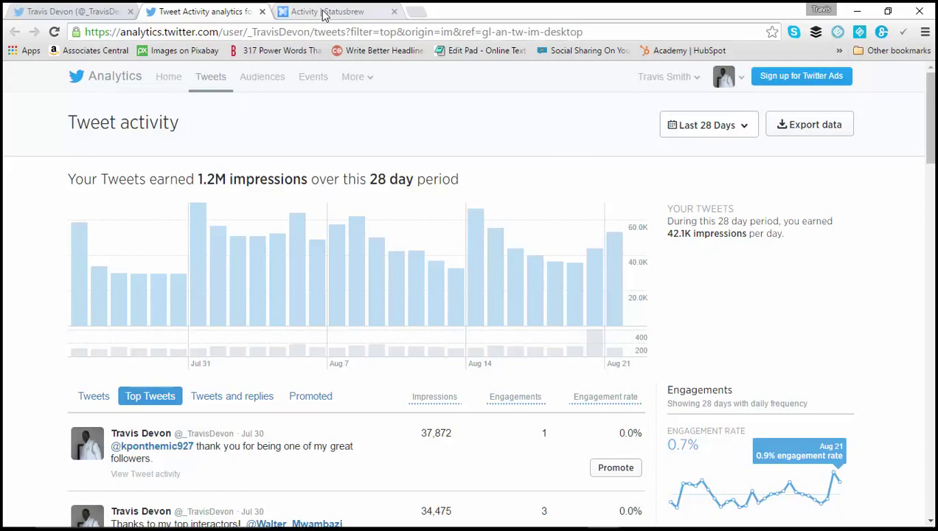
{"action": "left_click", "coordinate": [324, 12]}
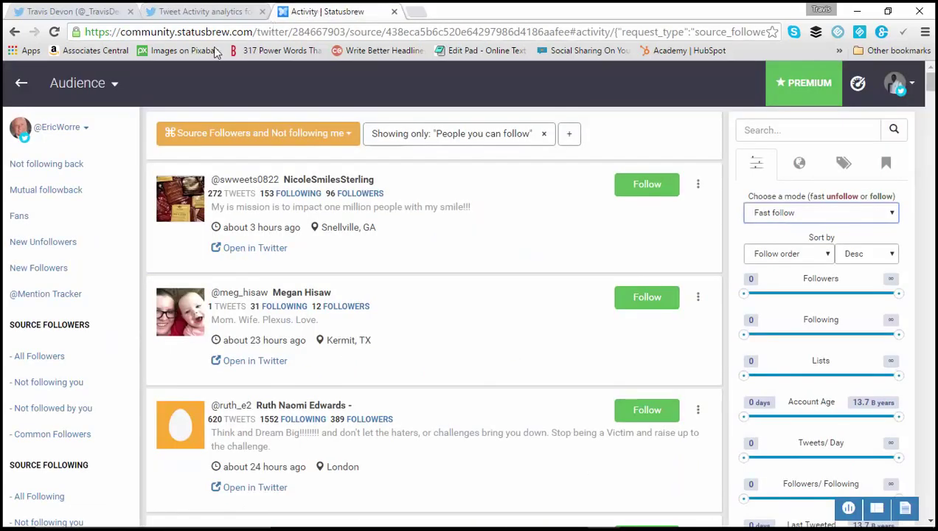
{"action": "left_click_drag", "start_coordinate": [176, 32], "coordinate": [253, 32]}
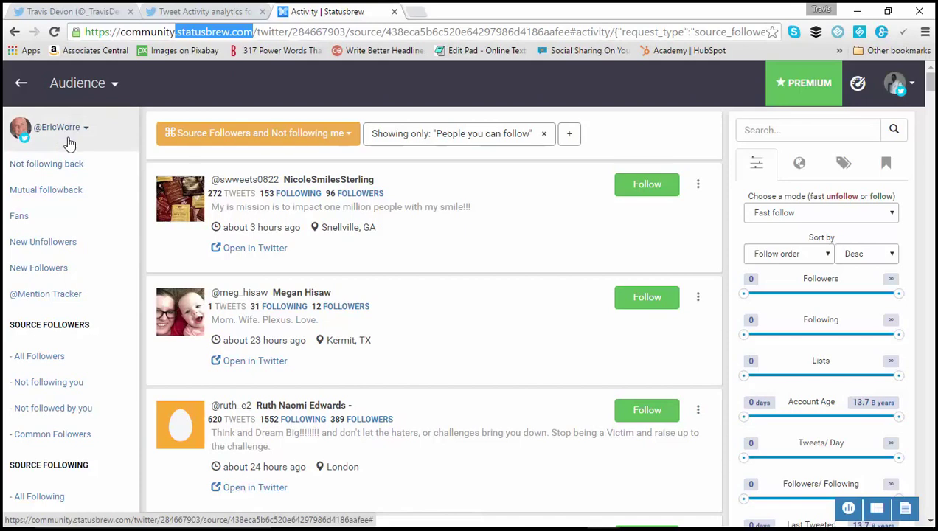
List the source account's followers who are not following you and apply the saved filter "new"
{"action": "left_click", "coordinate": [62, 389]}
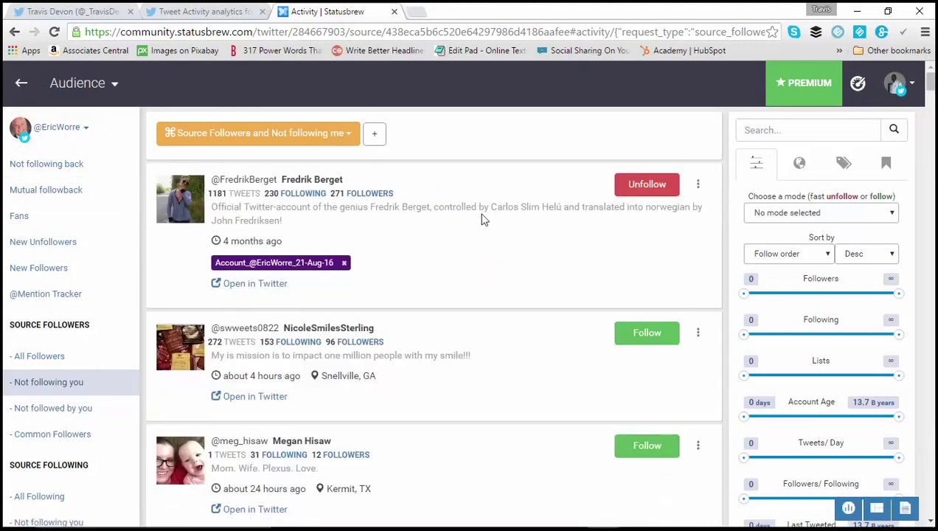
{"action": "left_click", "coordinate": [886, 165]}
{"action": "left_click", "coordinate": [754, 199]}
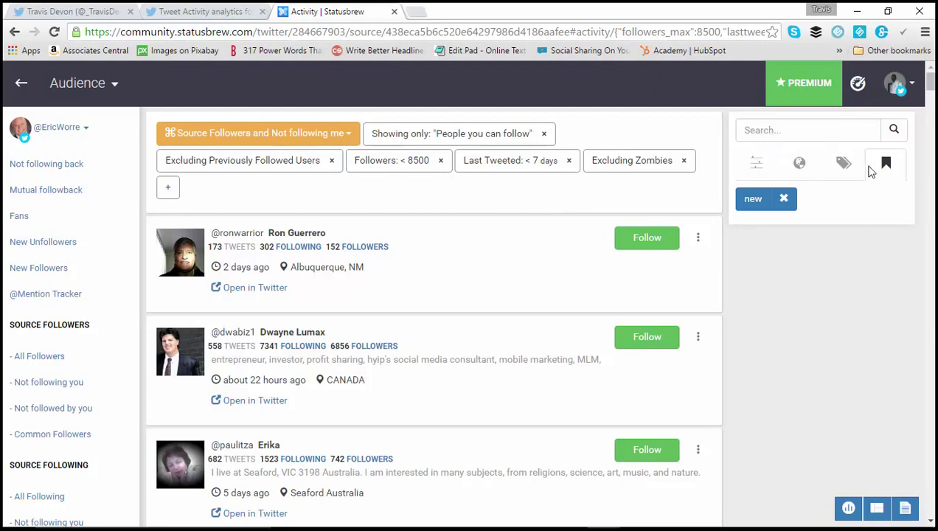
Follow the accounts in the filtered source follower list one after another, always taking the first one listed
{"action": "left_click", "coordinate": [651, 240]}
{"action": "left_click", "coordinate": [648, 239]}
{"action": "left_click", "coordinate": [641, 237]}
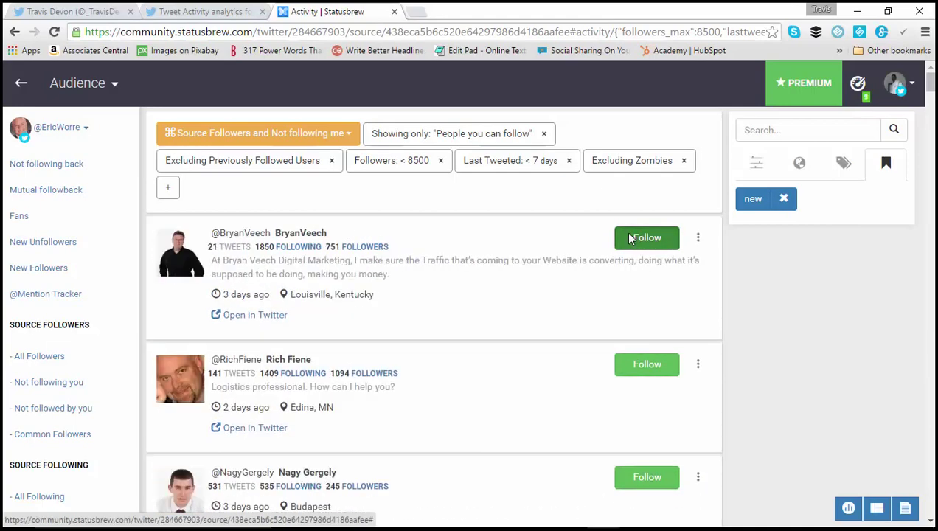
{"action": "left_click", "coordinate": [630, 237]}
{"action": "left_click", "coordinate": [628, 239]}
{"action": "left_click", "coordinate": [641, 241]}
{"action": "left_click", "coordinate": [646, 242]}
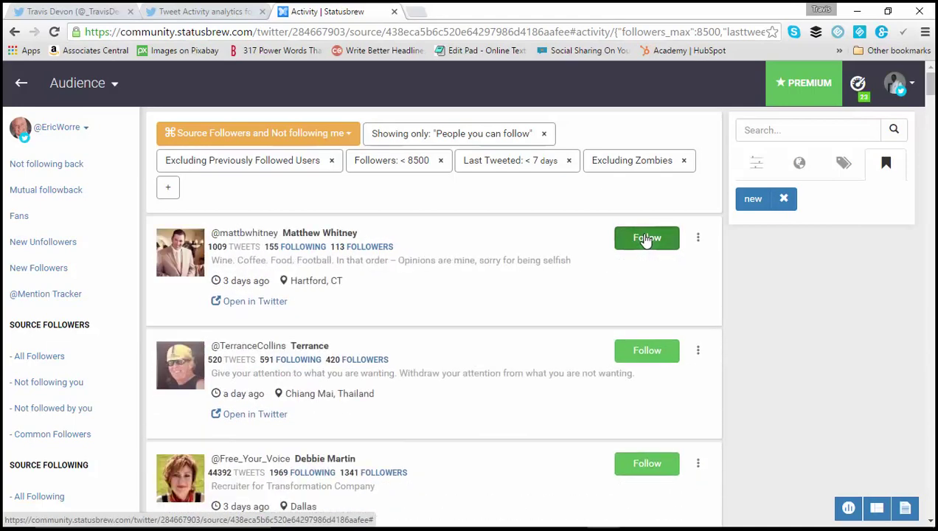
{"action": "left_click", "coordinate": [646, 240]}
{"action": "left_click", "coordinate": [645, 239]}
{"action": "left_click", "coordinate": [647, 240]}
{"action": "left_click", "coordinate": [646, 240]}
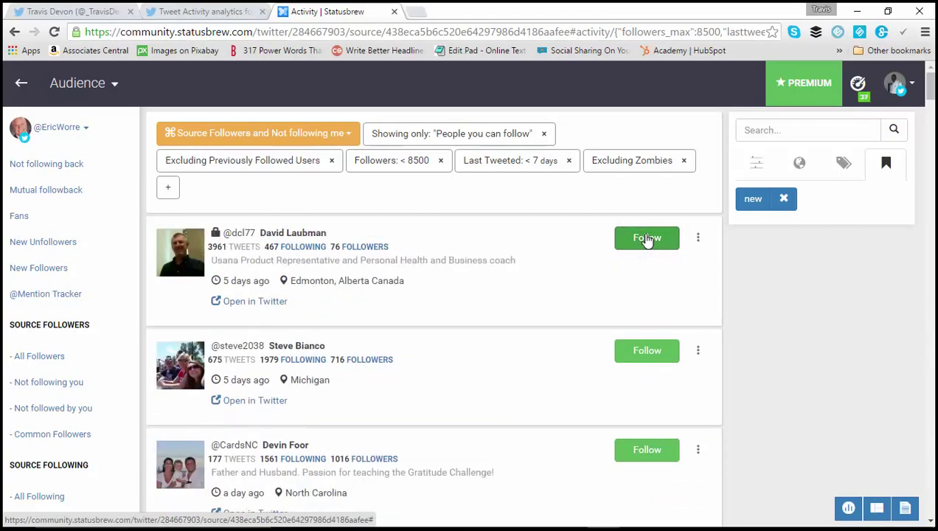
{"action": "left_click", "coordinate": [647, 239]}
{"action": "left_click", "coordinate": [646, 239]}
{"action": "left_click", "coordinate": [647, 240]}
{"action": "left_click", "coordinate": [647, 240]}
{"action": "left_click", "coordinate": [646, 239]}
{"action": "left_click", "coordinate": [648, 239]}
{"action": "left_click", "coordinate": [648, 239]}
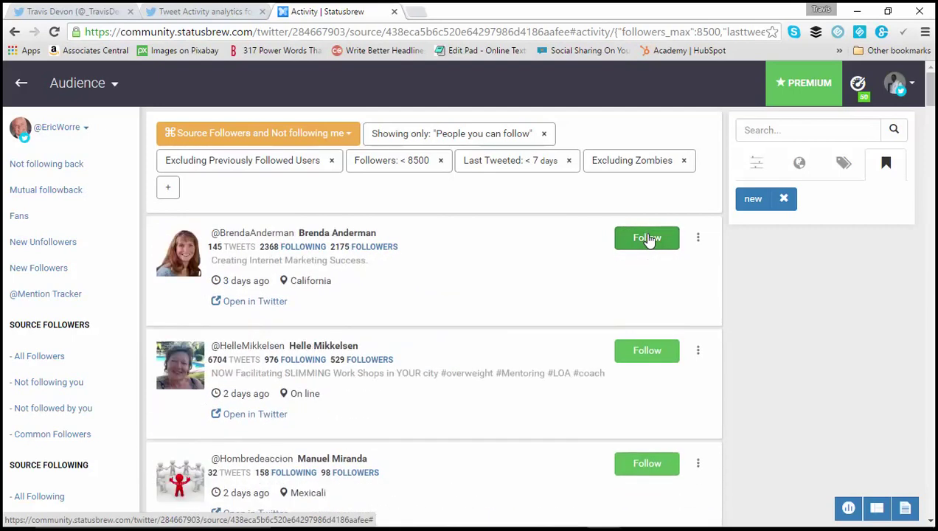
{"action": "left_click", "coordinate": [648, 241]}
{"action": "left_click", "coordinate": [648, 240]}
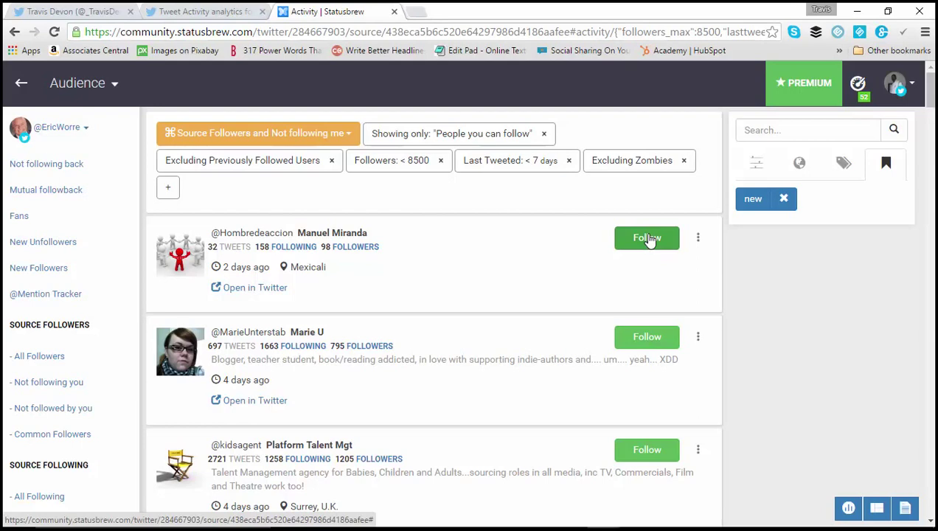
Switch to your own Twitter account's Not following back list and exclude people followed in the past 7 days
{"action": "left_click", "coordinate": [87, 129]}
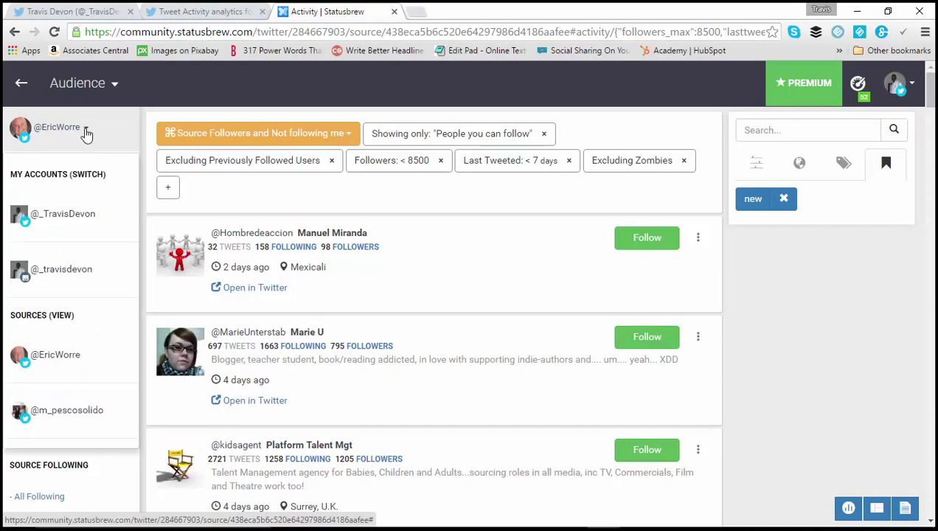
{"action": "left_click", "coordinate": [65, 213]}
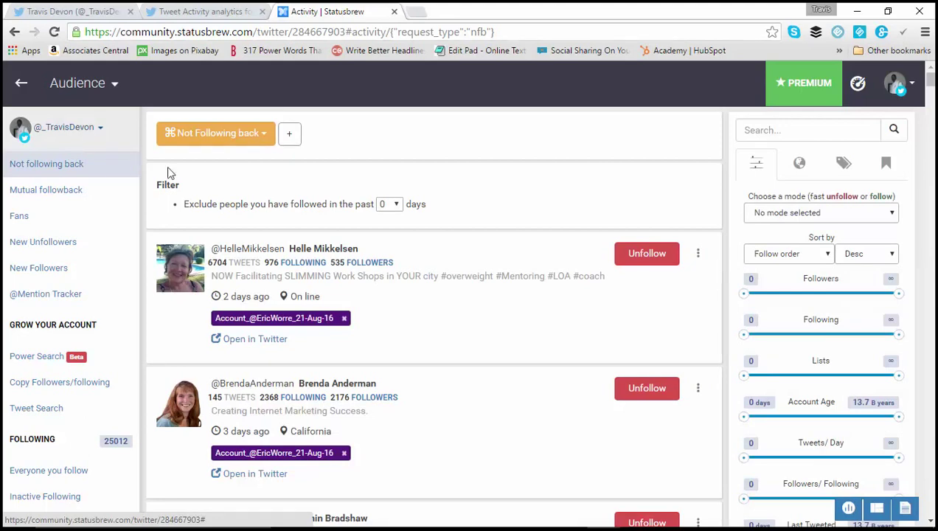
{"action": "left_click", "coordinate": [396, 205]}
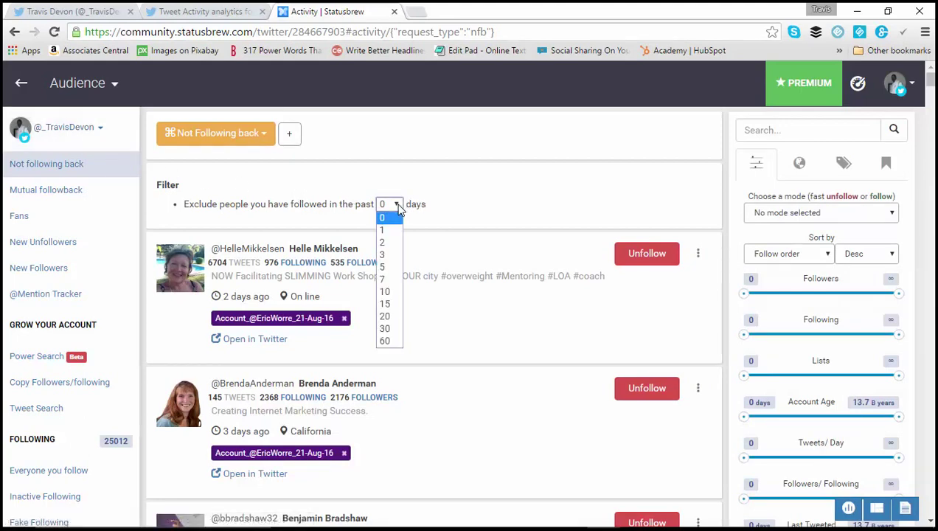
{"action": "left_click", "coordinate": [392, 282]}
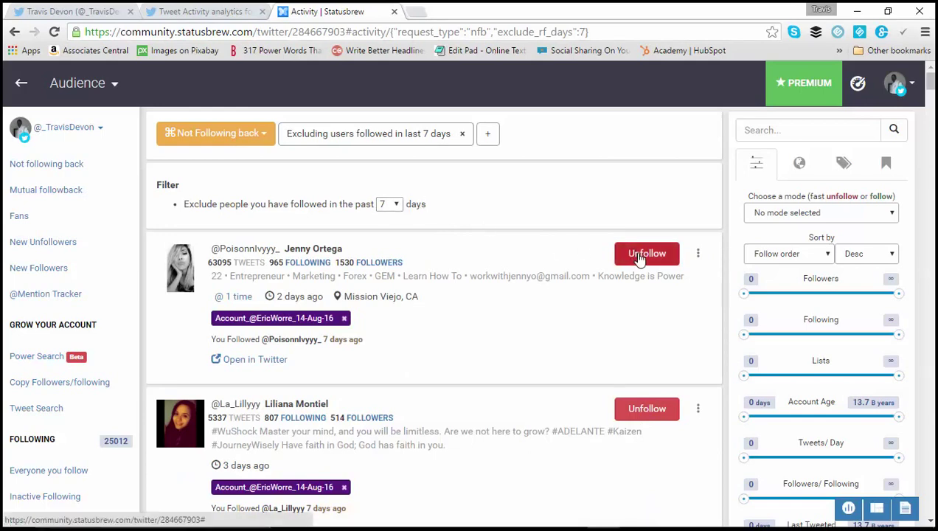
{"action": "left_click", "coordinate": [397, 208]}
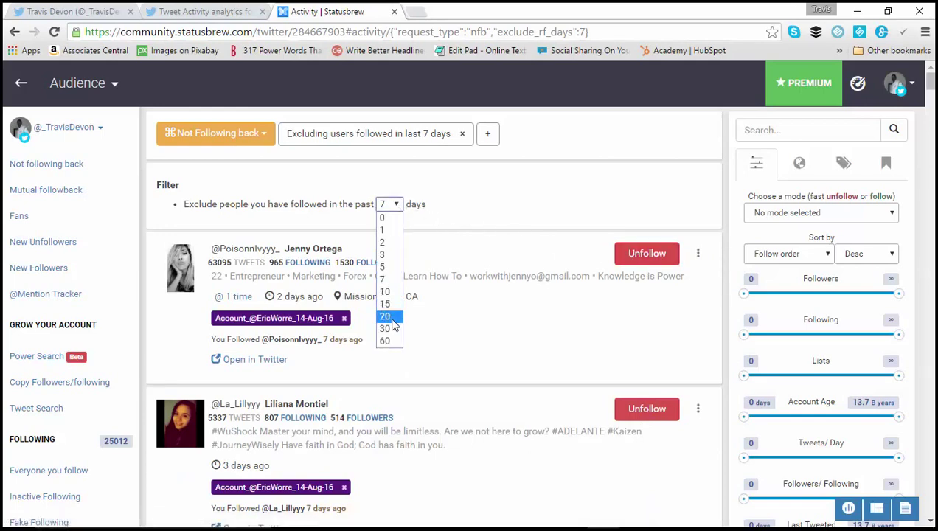
{"action": "left_click", "coordinate": [537, 217]}
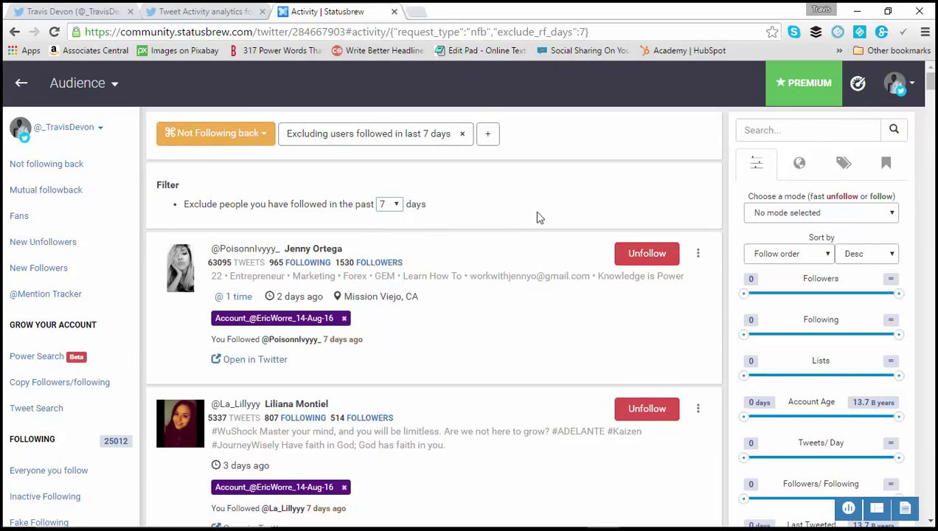
Unfollow the accounts in the Not following back list one after another, always taking the first one listed
{"action": "left_click", "coordinate": [644, 261]}
{"action": "left_click", "coordinate": [643, 262]}
{"action": "left_click", "coordinate": [644, 262]}
{"action": "left_click", "coordinate": [643, 262]}
{"action": "left_click", "coordinate": [643, 262]}
{"action": "left_click", "coordinate": [644, 262]}
{"action": "left_click", "coordinate": [643, 261]}
{"action": "left_click", "coordinate": [644, 262]}
{"action": "left_click", "coordinate": [644, 261]}
{"action": "left_click", "coordinate": [643, 261]}
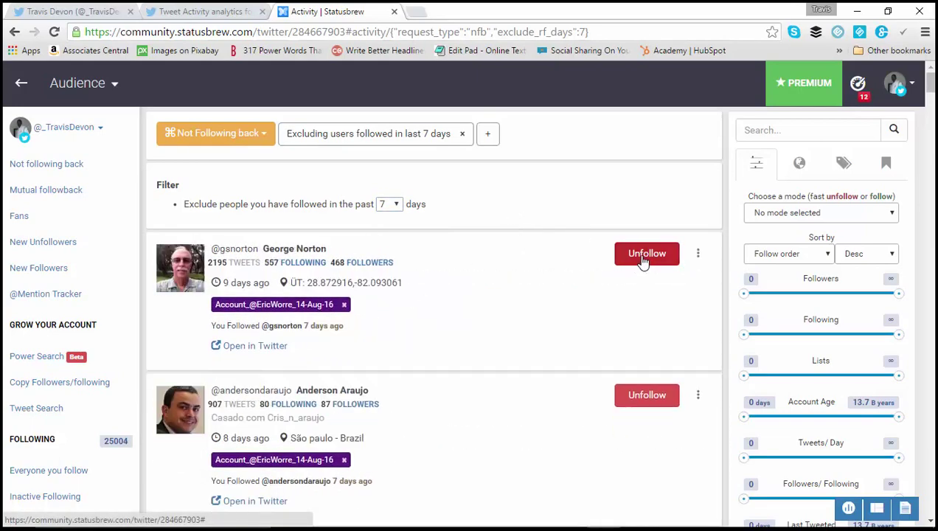
{"action": "left_click", "coordinate": [643, 262]}
{"action": "left_click", "coordinate": [644, 262]}
{"action": "left_click", "coordinate": [643, 262]}
{"action": "left_click", "coordinate": [643, 262]}
{"action": "left_click", "coordinate": [644, 262]}
{"action": "left_click", "coordinate": [644, 261]}
{"action": "left_click", "coordinate": [644, 261]}
{"action": "left_click", "coordinate": [643, 261]}
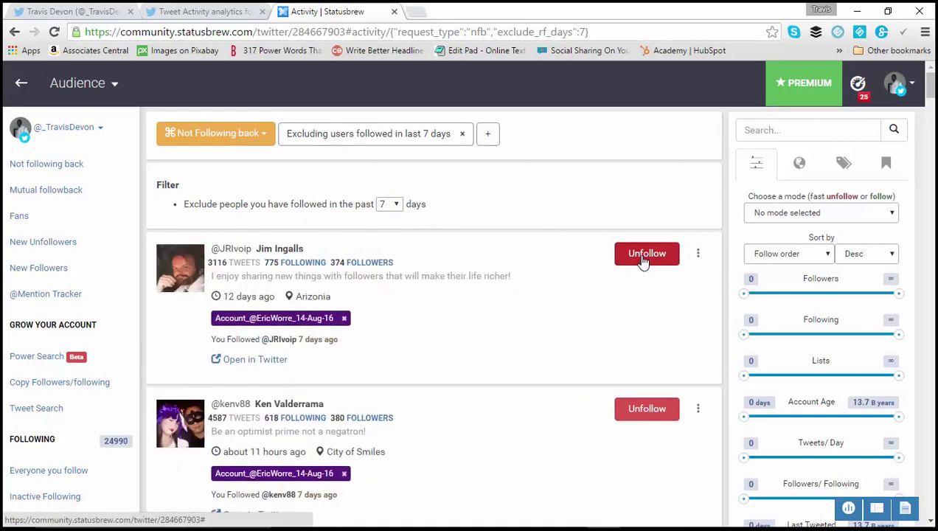
{"action": "left_click", "coordinate": [643, 262]}
{"action": "left_click", "coordinate": [644, 262]}
{"action": "left_click", "coordinate": [644, 261]}
{"action": "left_click", "coordinate": [643, 262]}
{"action": "left_click", "coordinate": [643, 261]}
{"action": "left_click", "coordinate": [643, 262]}
{"action": "left_click", "coordinate": [644, 262]}
{"action": "left_click", "coordinate": [643, 261]}
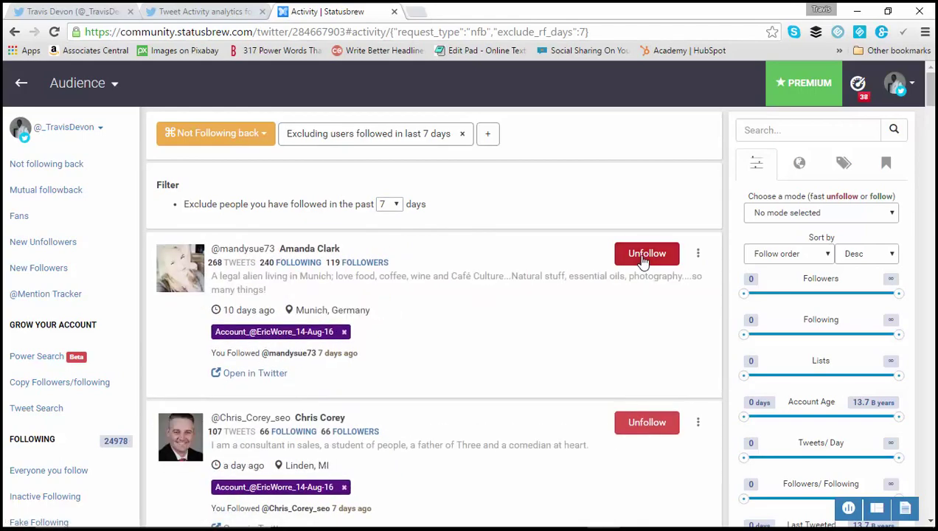
{"action": "left_click", "coordinate": [643, 261]}
{"action": "left_click", "coordinate": [644, 262]}
{"action": "left_click", "coordinate": [643, 262]}
{"action": "left_click", "coordinate": [644, 262]}
{"action": "left_click", "coordinate": [644, 261]}
{"action": "left_click", "coordinate": [643, 262]}
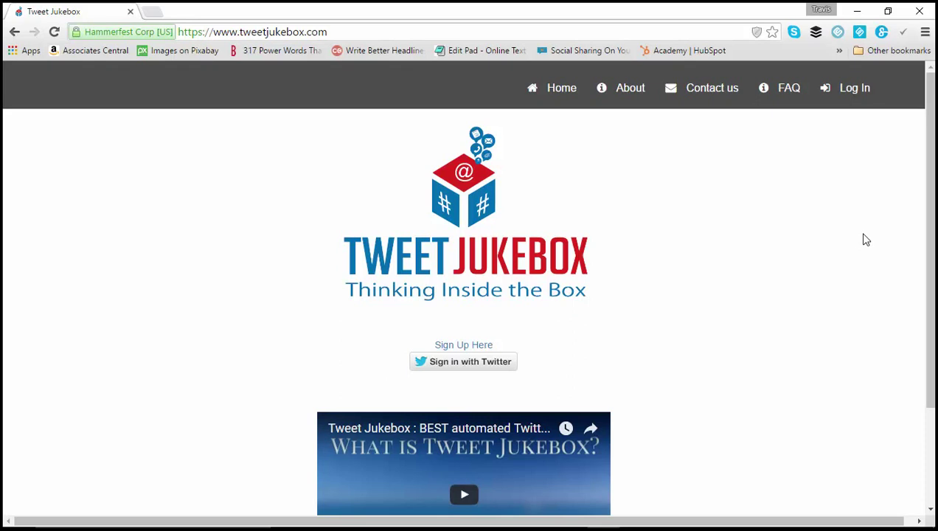
Sign in to Tweet Jukebox with Twitter and open the OPC jukebox
{"action": "left_click", "coordinate": [467, 366]}
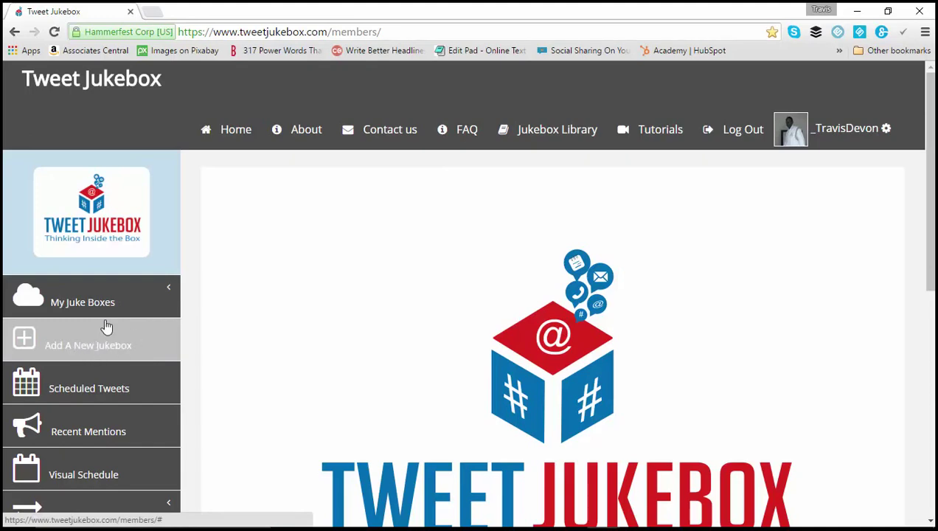
{"action": "left_click", "coordinate": [101, 306]}
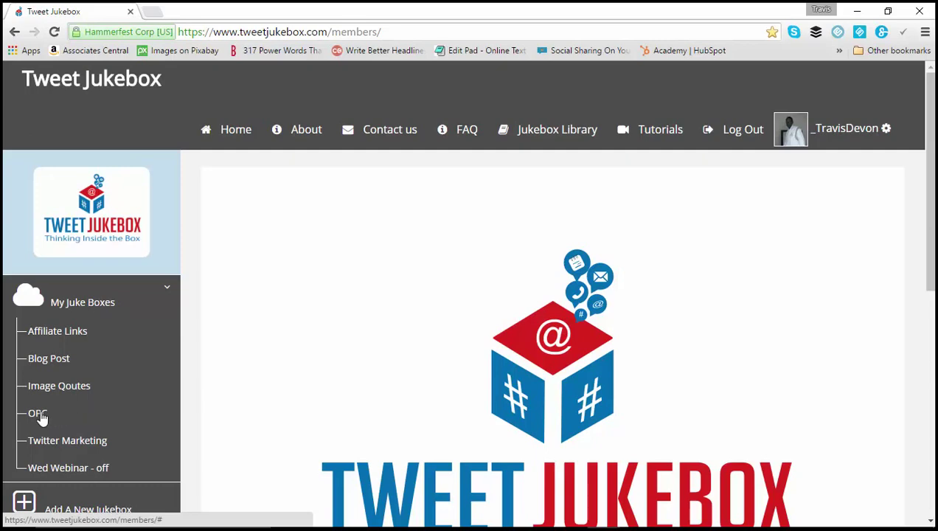
{"action": "left_click", "coordinate": [41, 415]}
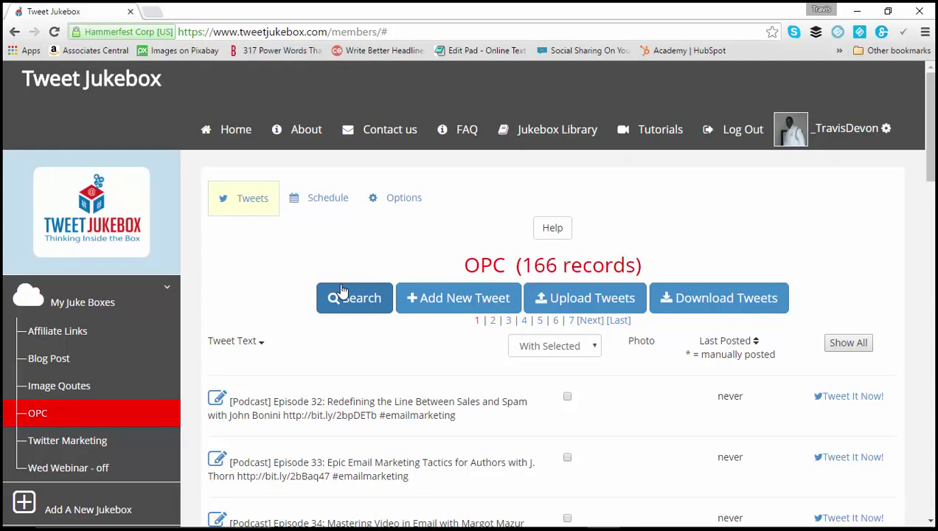
Look through the tweets stored in the OPC jukebox and view its blank form for adding a new tweet
{"action": "scroll", "coordinate": [343, 291], "scroll_direction": "down", "scroll_amount": 2}
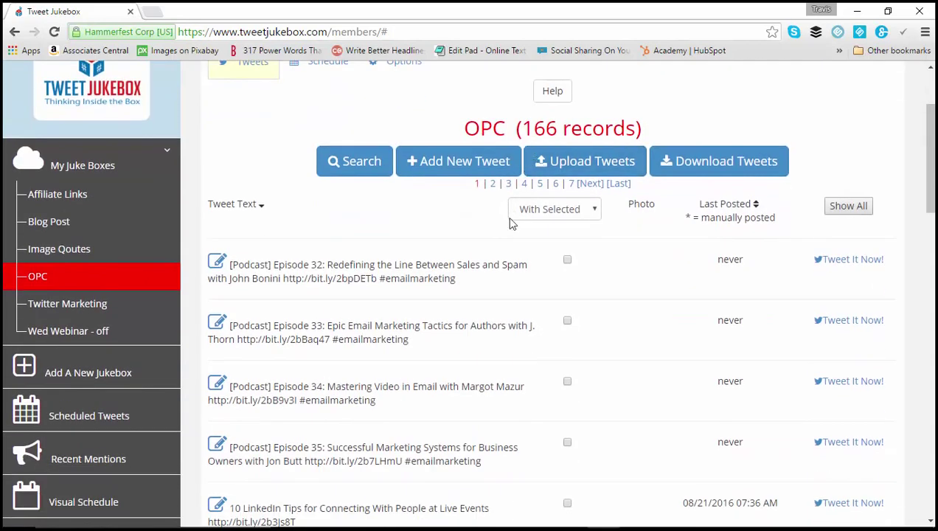
{"action": "scroll", "coordinate": [447, 291], "scroll_direction": "down", "scroll_amount": 3}
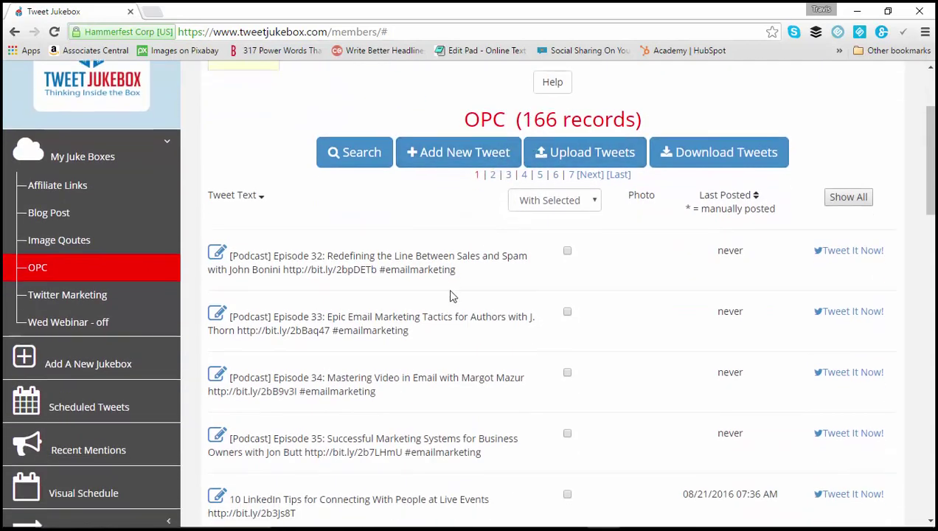
{"action": "scroll", "coordinate": [619, 239], "scroll_direction": "up", "scroll_amount": 3}
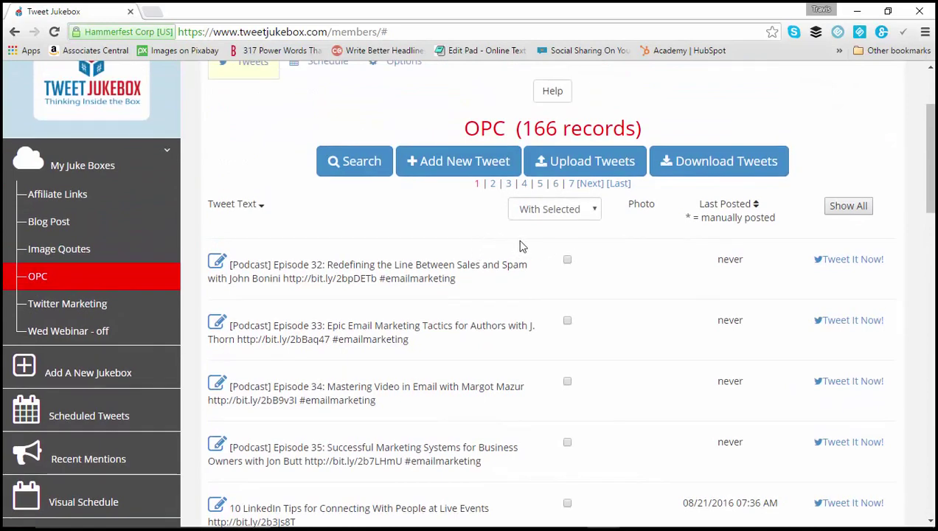
{"action": "left_click", "coordinate": [434, 169]}
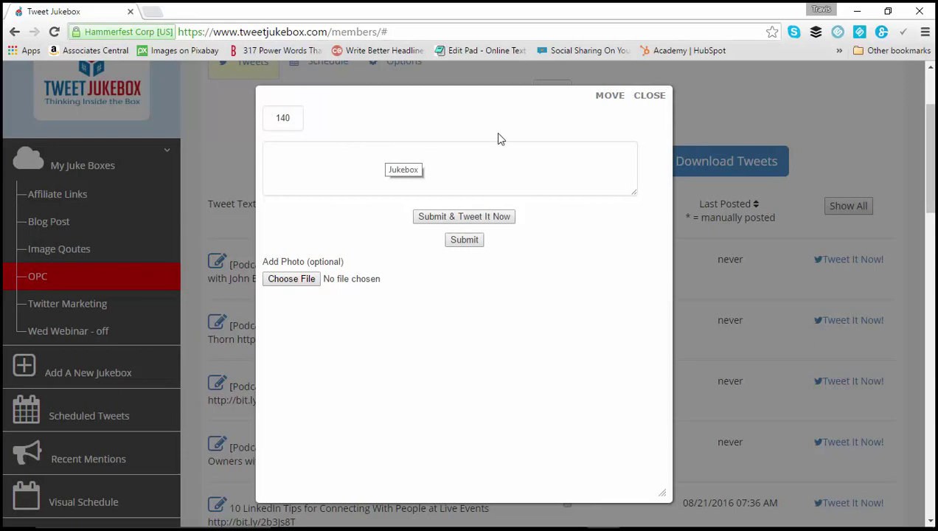
{"action": "left_click", "coordinate": [643, 97]}
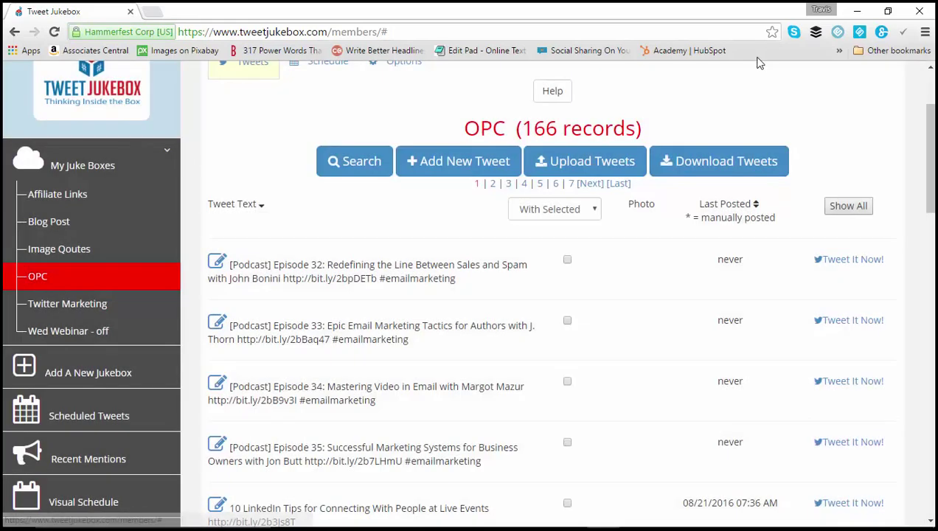
Switch to Google Sheets and view the My Blog Feed, untitled and My Bit.ly URL Shortener spreadsheets
{"action": "left_click", "coordinate": [853, 13]}
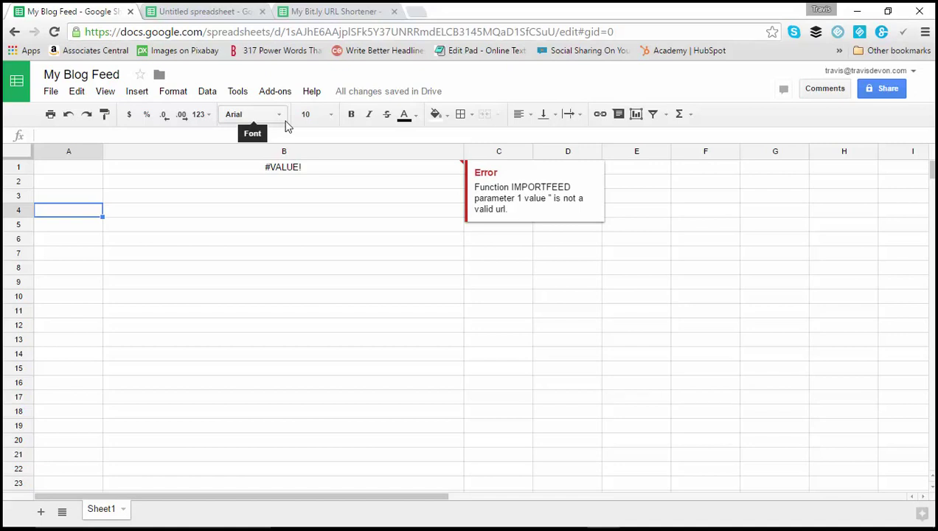
{"action": "left_click", "coordinate": [196, 11]}
{"action": "left_click", "coordinate": [335, 16]}
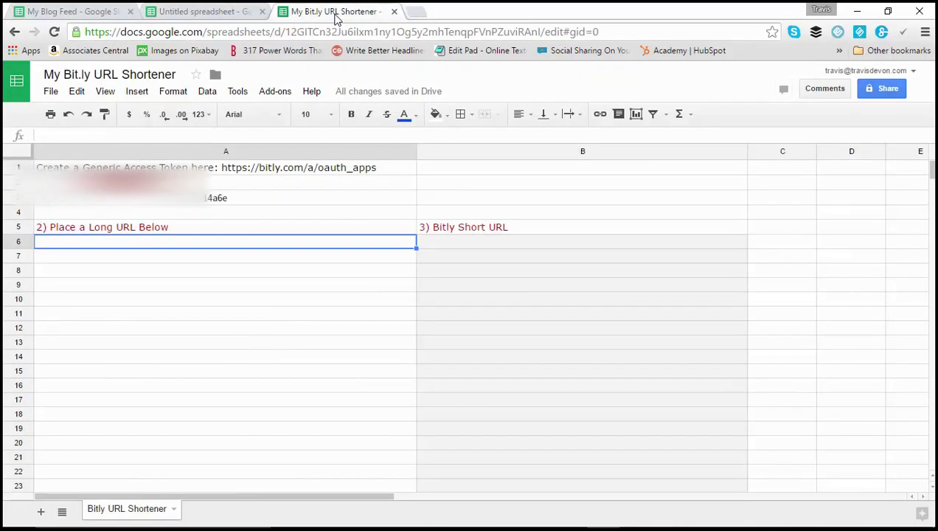
{"action": "left_click", "coordinate": [89, 11]}
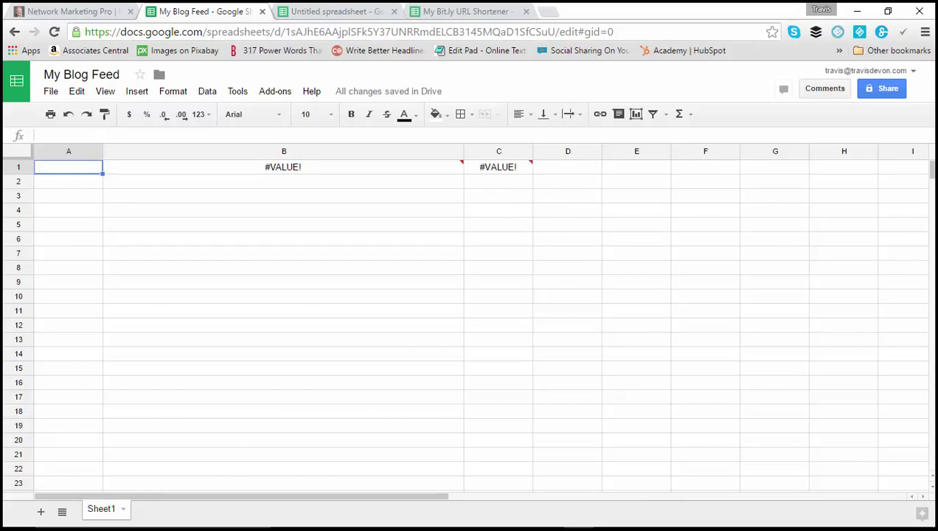
{"action": "left_click", "coordinate": [474, 12]}
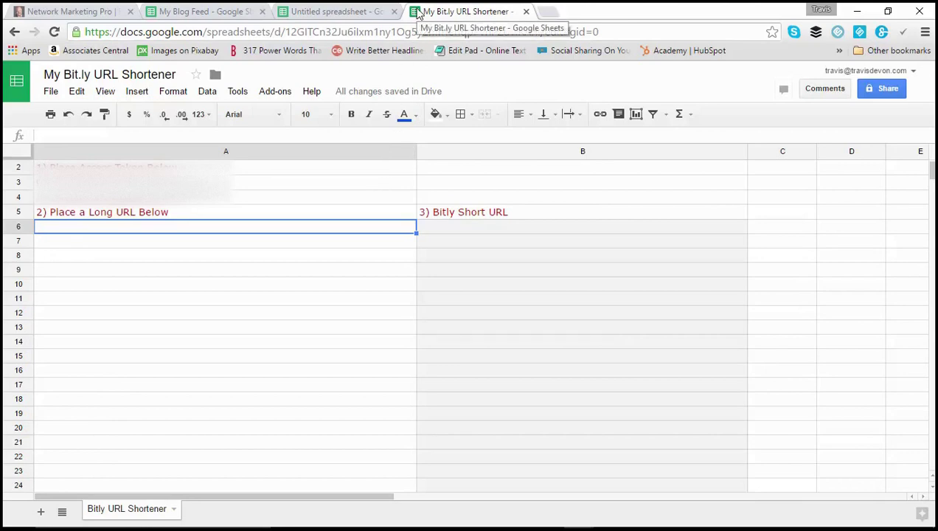
Switch to the Network Marketing Pro website and look over the blog post on its home page
{"action": "left_click", "coordinate": [63, 13]}
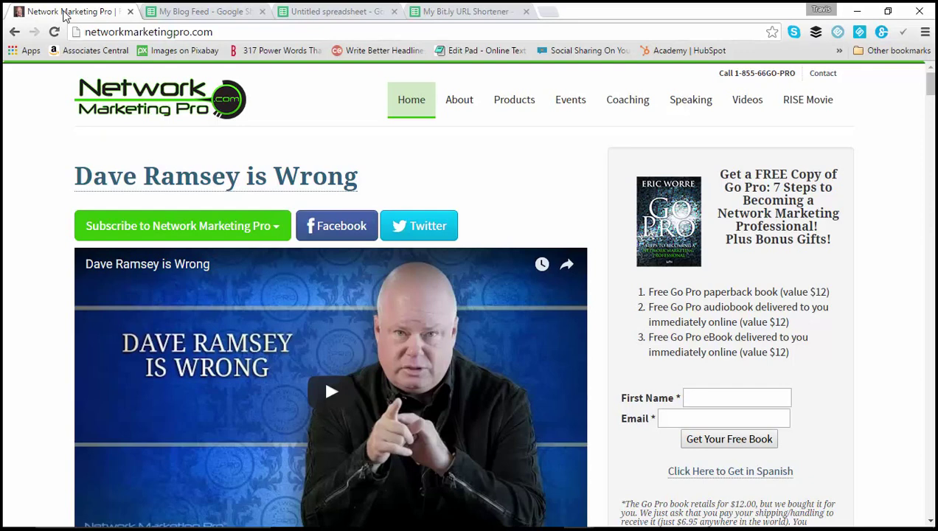
{"action": "scroll", "coordinate": [228, 193], "scroll_direction": "down", "scroll_amount": 4}
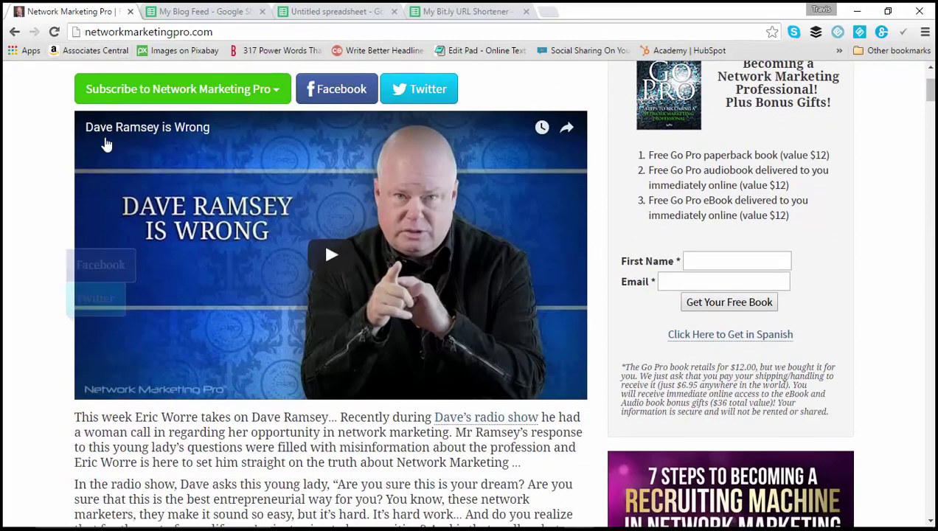
{"action": "scroll", "coordinate": [228, 193], "scroll_direction": "up", "scroll_amount": 5}
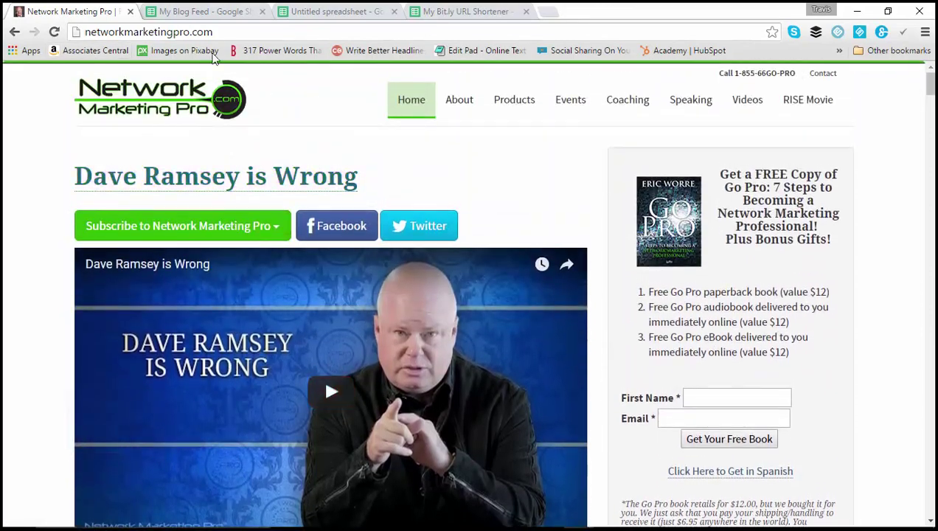
Open the site's RSS feed at networkmarketingpro.com/feed
{"action": "left_click", "coordinate": [236, 33]}
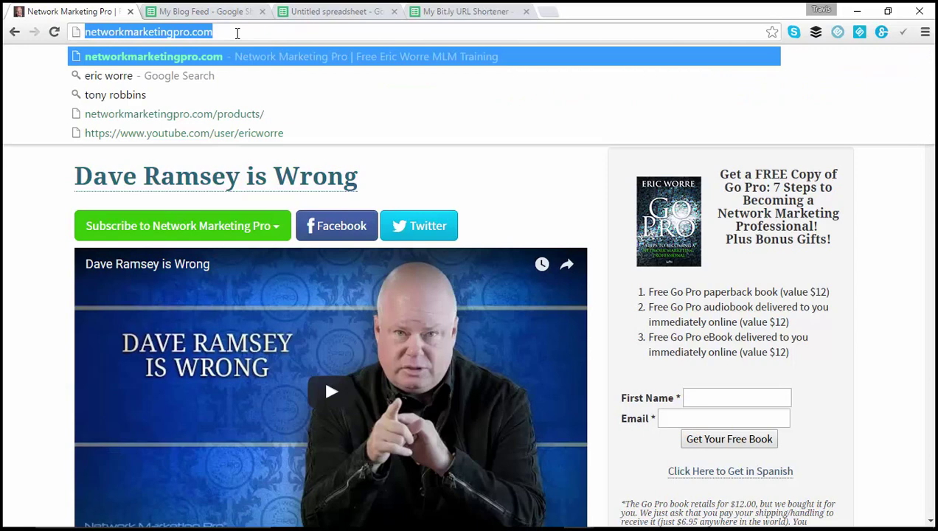
{"action": "left_click", "coordinate": [237, 32]}
{"action": "type", "text": "/"}
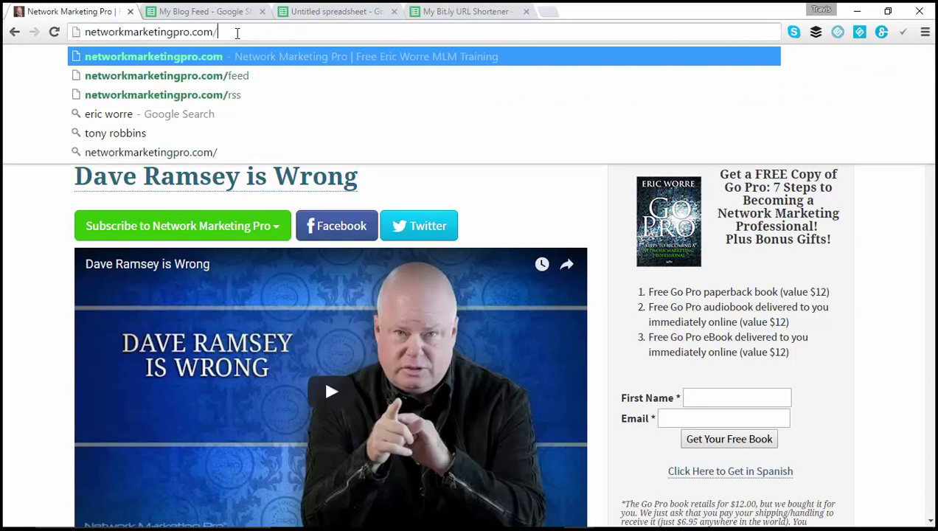
{"action": "key", "text": "Down"}
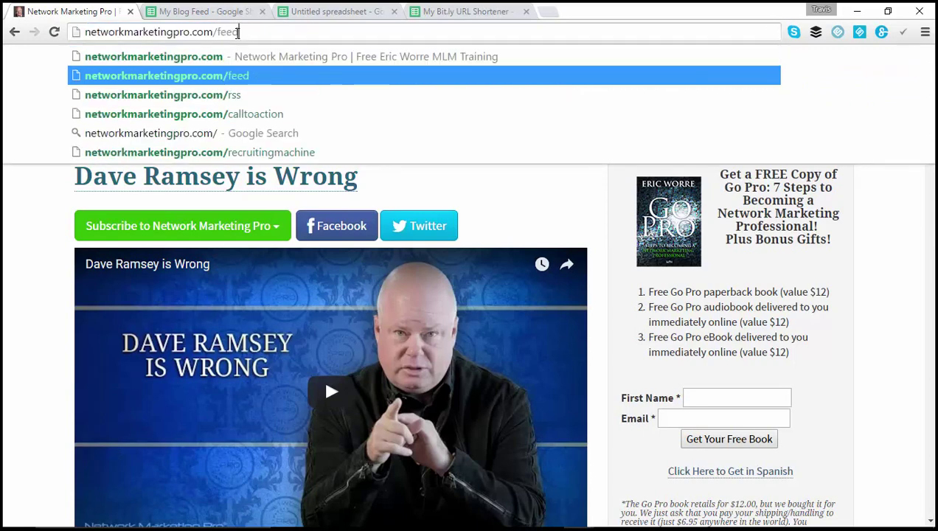
{"action": "key", "text": "Return"}
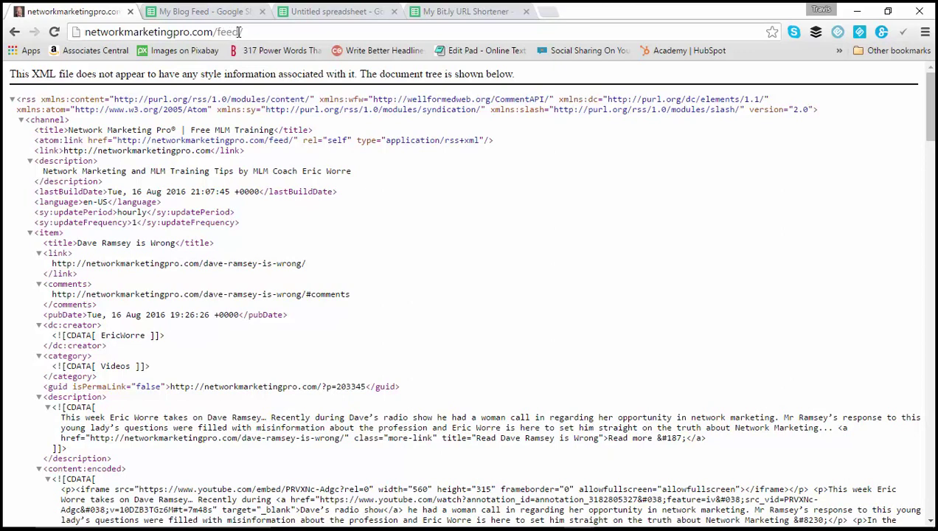
Copy the feed's web address and paste it as values only into cell A1 of the My Blog Feed spreadsheet
{"action": "left_click_drag", "start_coordinate": [241, 32], "coordinate": [218, 32]}
{"action": "left_click", "coordinate": [248, 34]}
{"action": "left_click_drag", "start_coordinate": [250, 32], "coordinate": [88, 34]}
{"action": "right_click", "coordinate": [89, 35]}
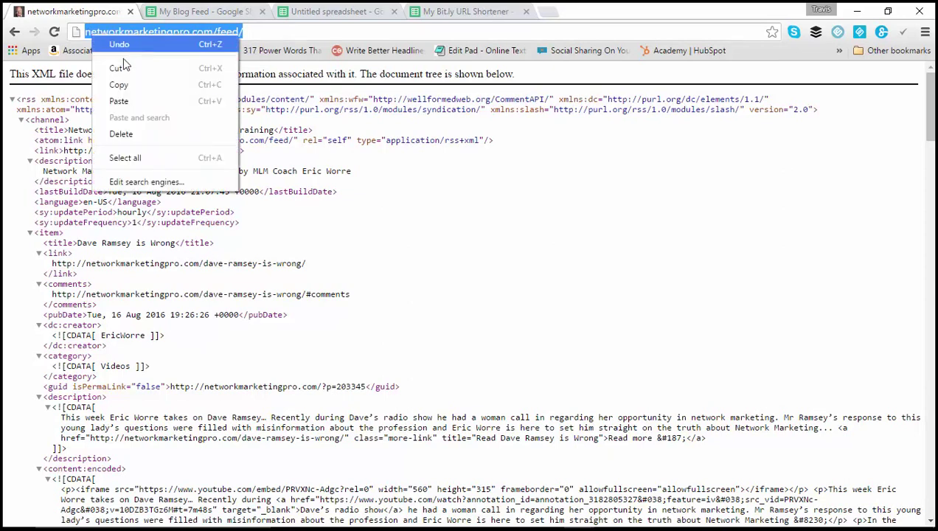
{"action": "left_click", "coordinate": [125, 81]}
{"action": "left_click", "coordinate": [195, 12]}
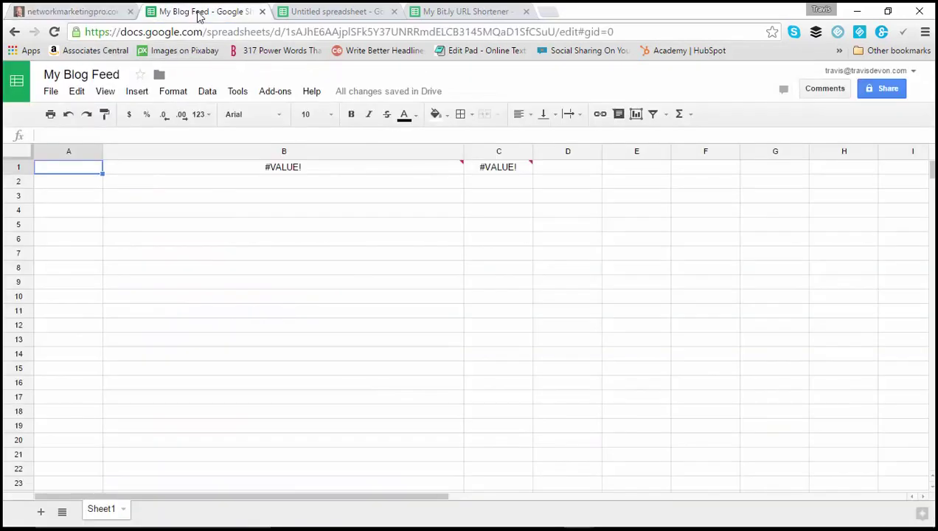
{"action": "right_click", "coordinate": [51, 172]}
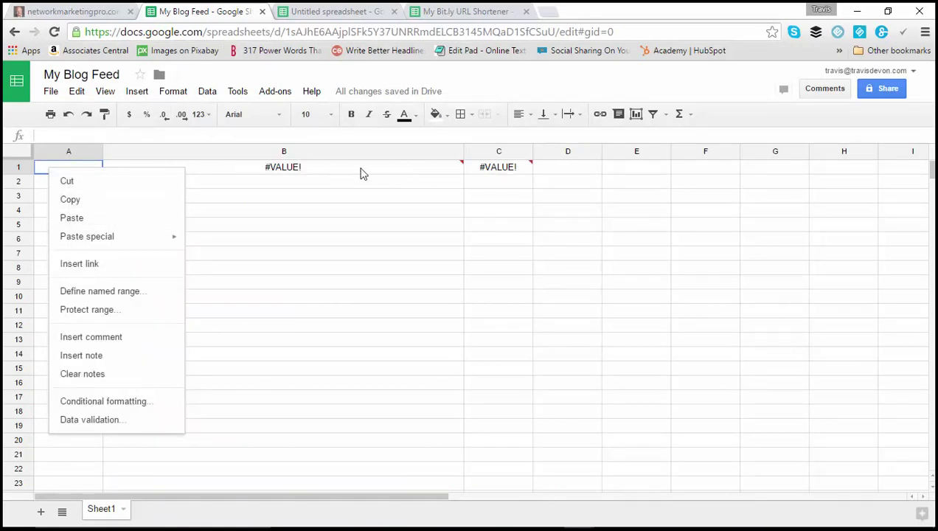
{"action": "mouse_move", "coordinate": [503, 172]}
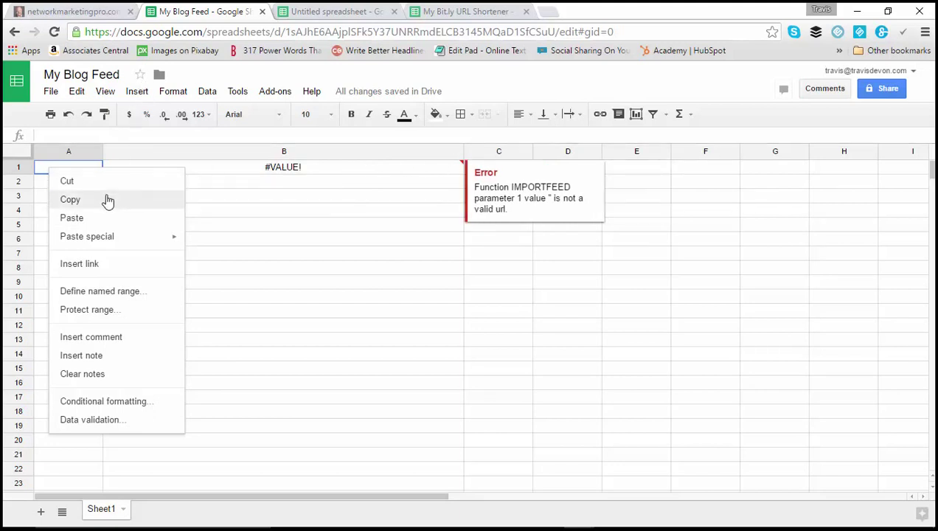
{"action": "mouse_move", "coordinate": [124, 237]}
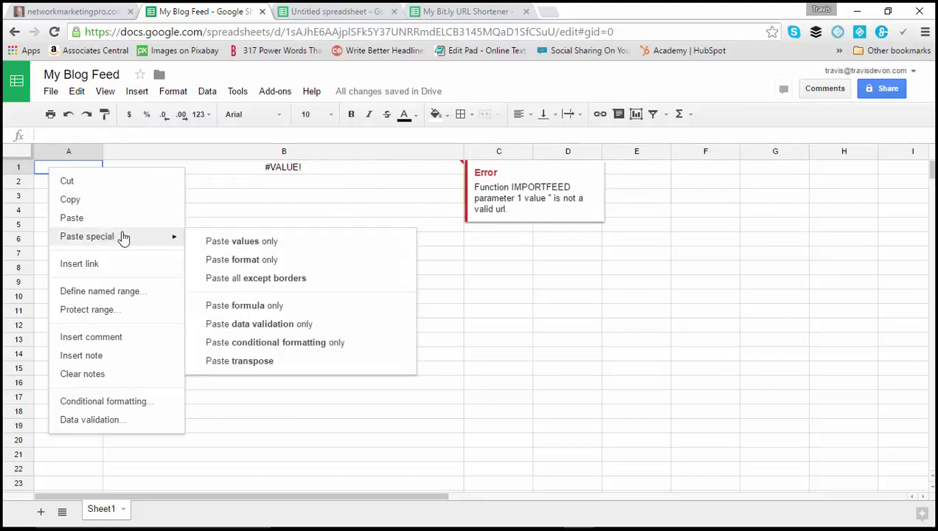
{"action": "left_click", "coordinate": [255, 244]}
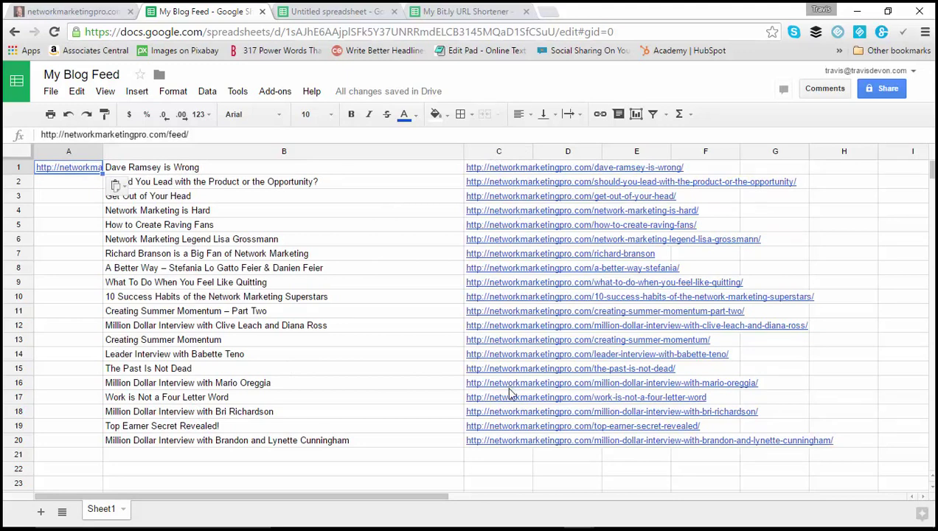
Copy the post titles and links in B1:C20 and paste them as values only into the untitled spreadsheet, starting at A1
{"action": "left_click_drag", "start_coordinate": [501, 446], "coordinate": [379, 177]}
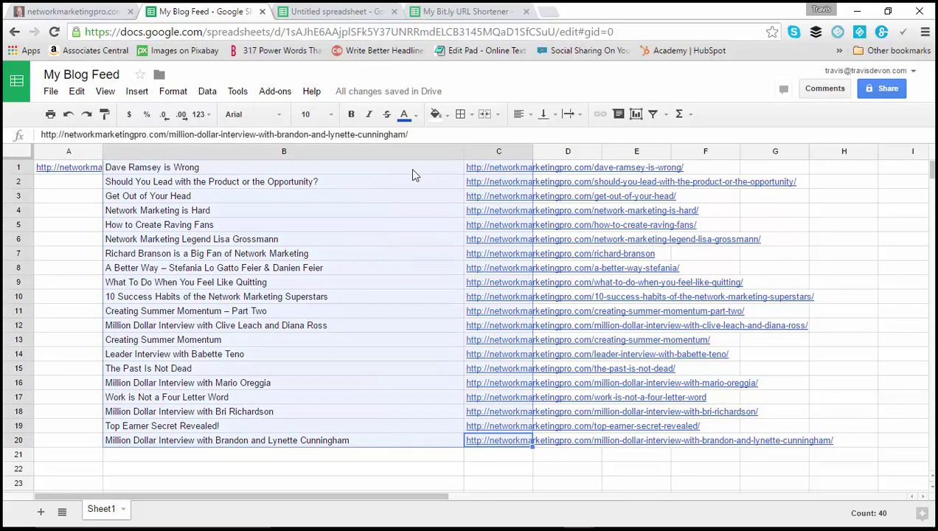
{"action": "right_click", "coordinate": [411, 171]}
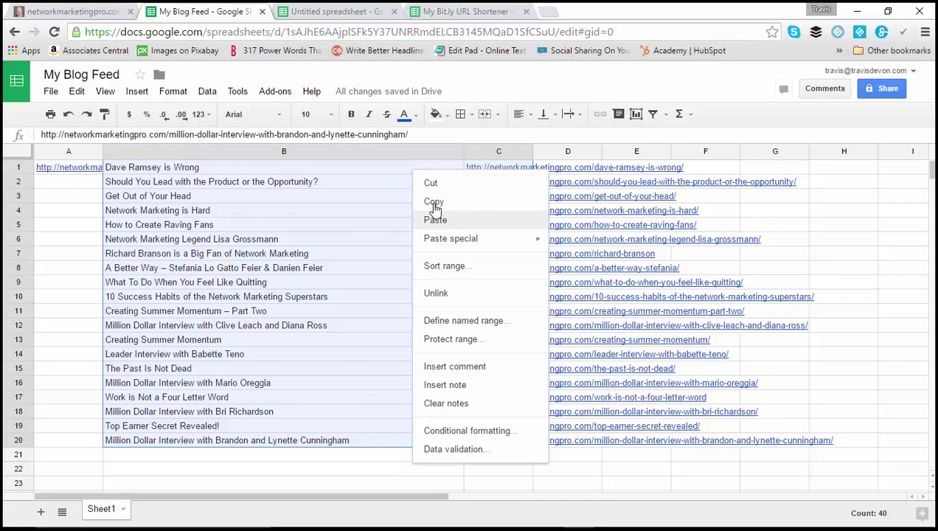
{"action": "left_click", "coordinate": [433, 201]}
{"action": "left_click", "coordinate": [325, 13]}
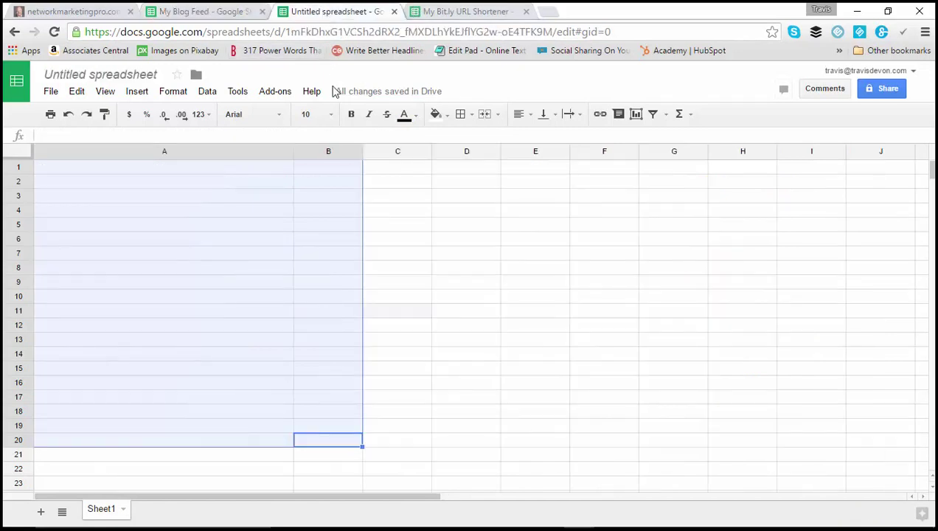
{"action": "left_click", "coordinate": [85, 169]}
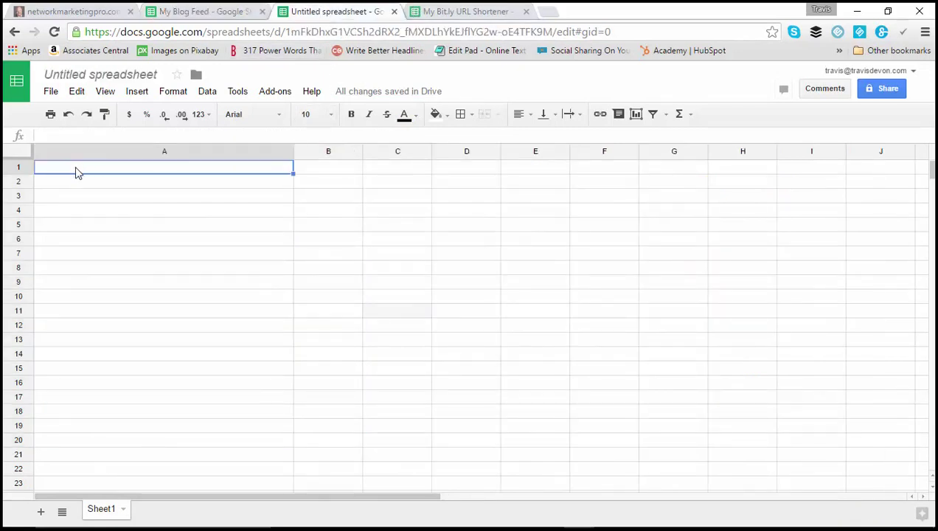
{"action": "right_click", "coordinate": [76, 169]}
{"action": "mouse_move", "coordinate": [112, 244]}
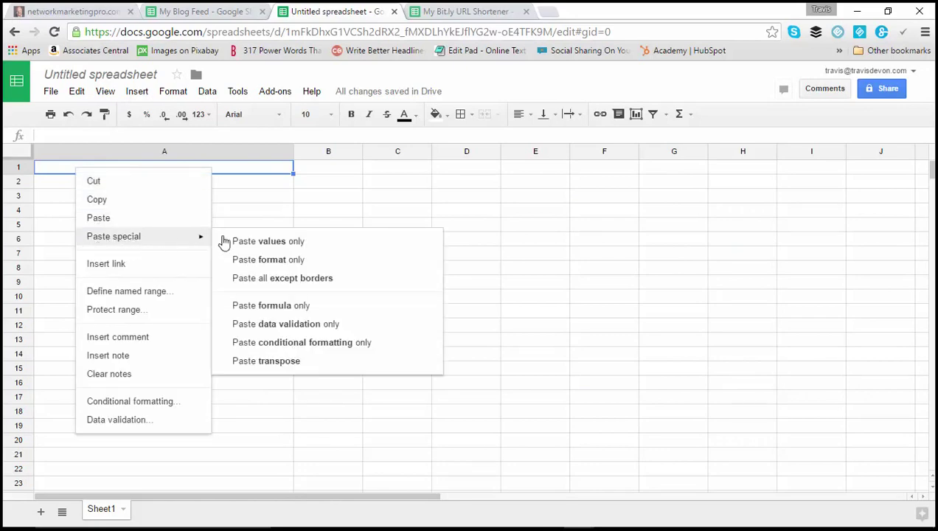
{"action": "left_click", "coordinate": [273, 243]}
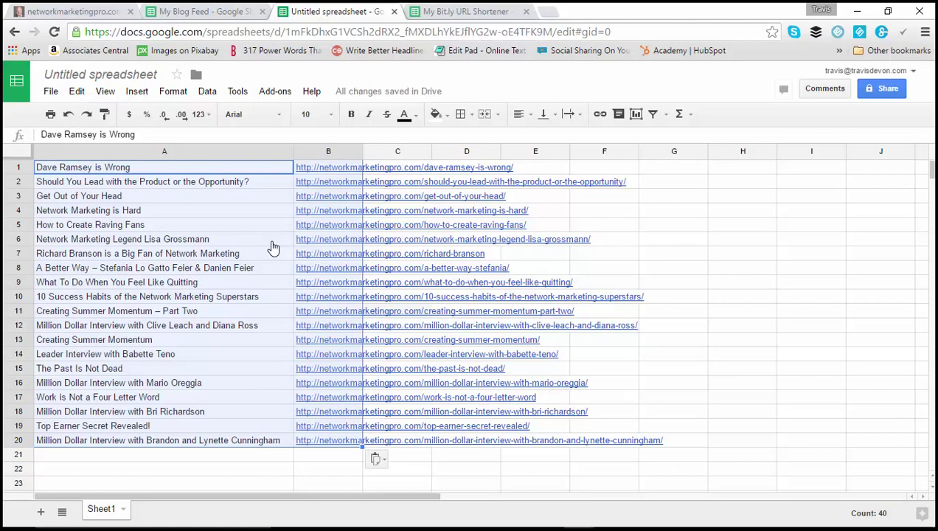
Copy the post links in B1:B20 of the untitled spreadsheet and widen column A slightly
{"action": "left_click", "coordinate": [325, 442]}
{"action": "left_click_drag", "start_coordinate": [325, 450], "coordinate": [320, 174]}
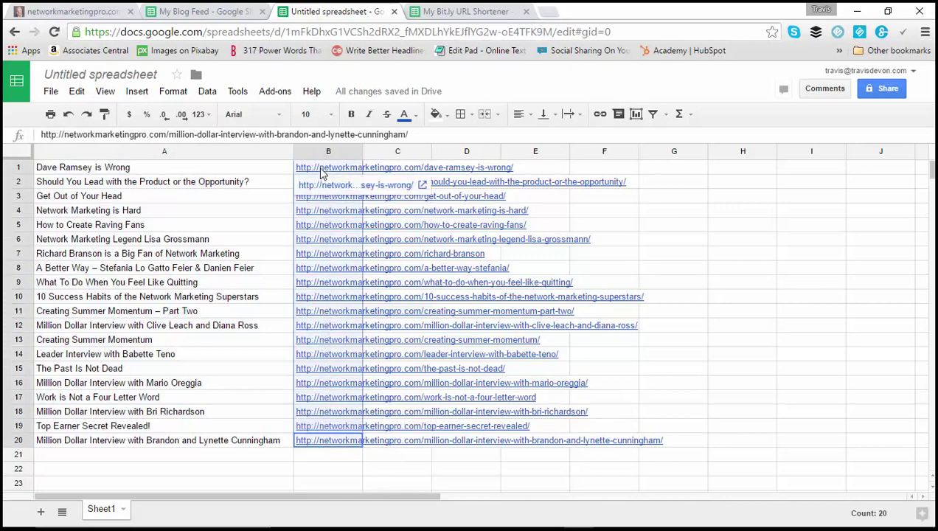
{"action": "right_click", "coordinate": [321, 172]}
{"action": "mouse_move", "coordinate": [360, 242]}
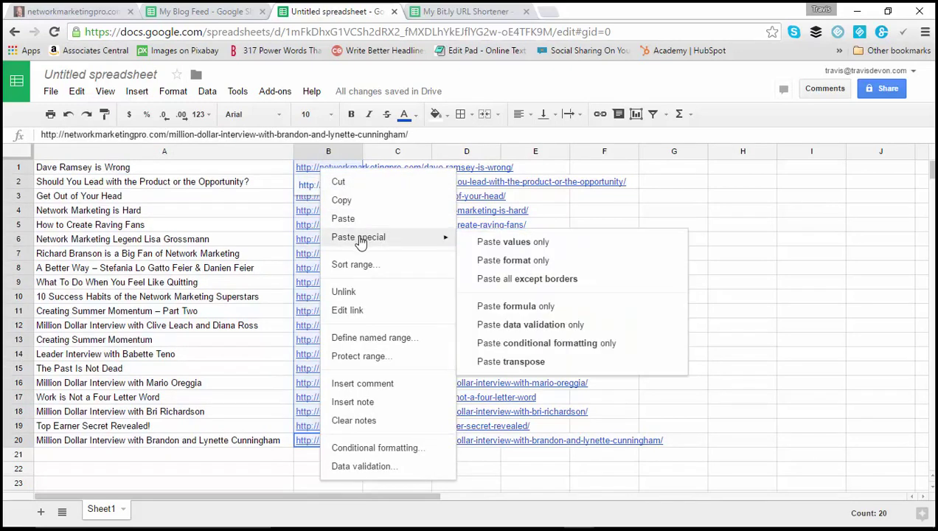
{"action": "left_click", "coordinate": [345, 200]}
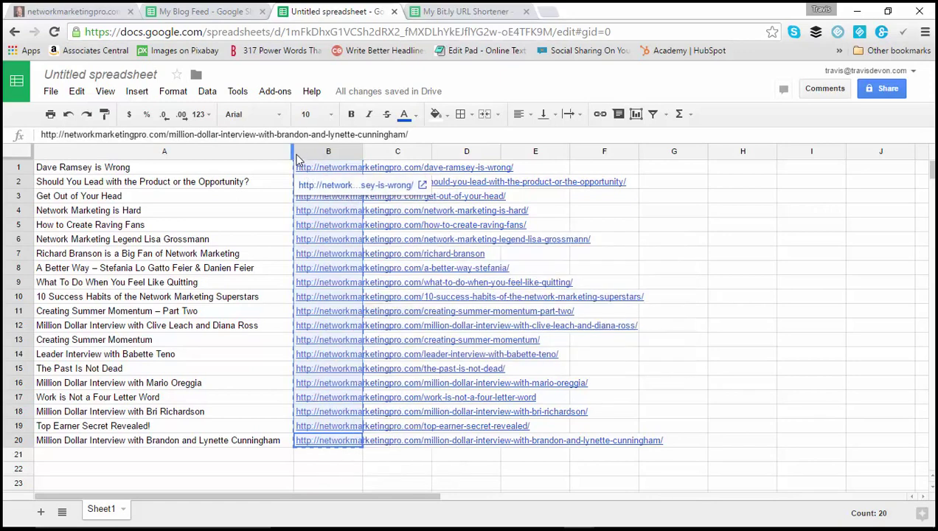
{"action": "mouse_move", "coordinate": [294, 154]}
{"action": "left_mouse_down"}
{"action": "mouse_move", "coordinate": [311, 154]}
{"action": "mouse_move", "coordinate": [297, 152]}
{"action": "left_mouse_up"}
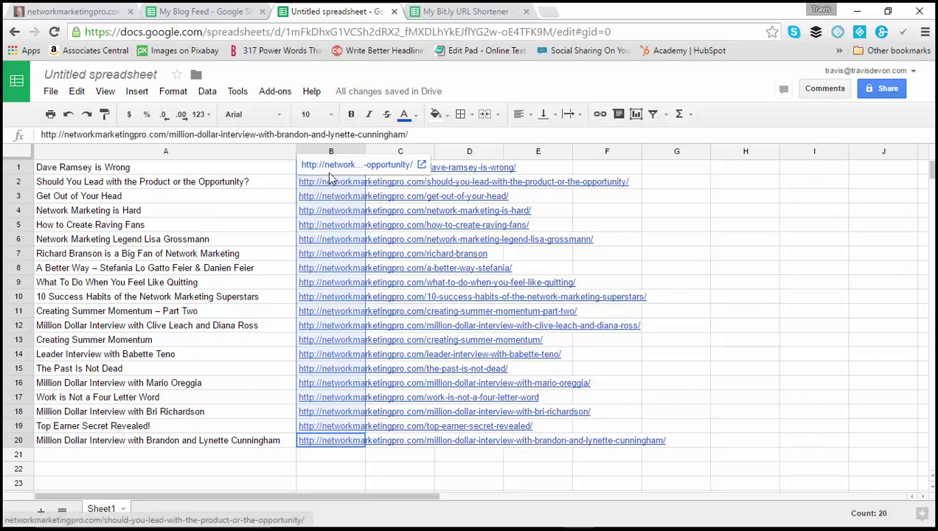
{"action": "right_click", "coordinate": [331, 440]}
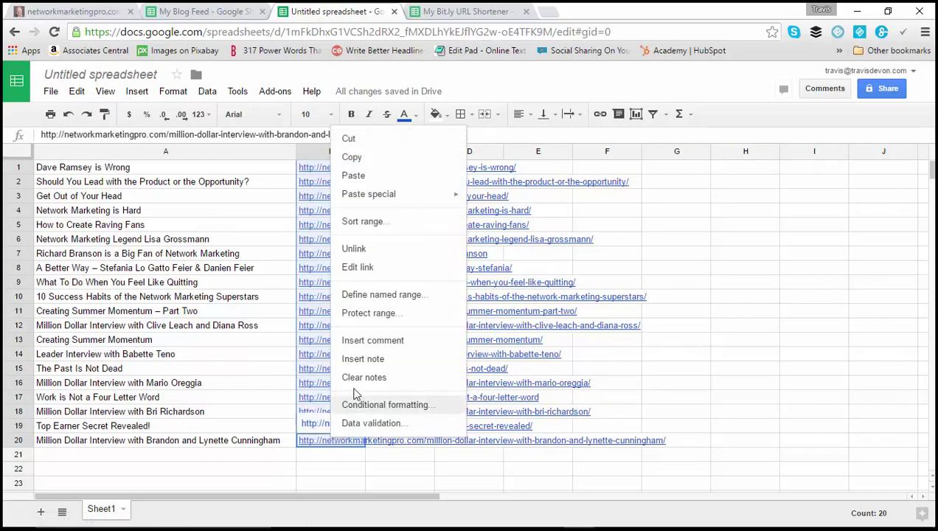
{"action": "left_click", "coordinate": [358, 157]}
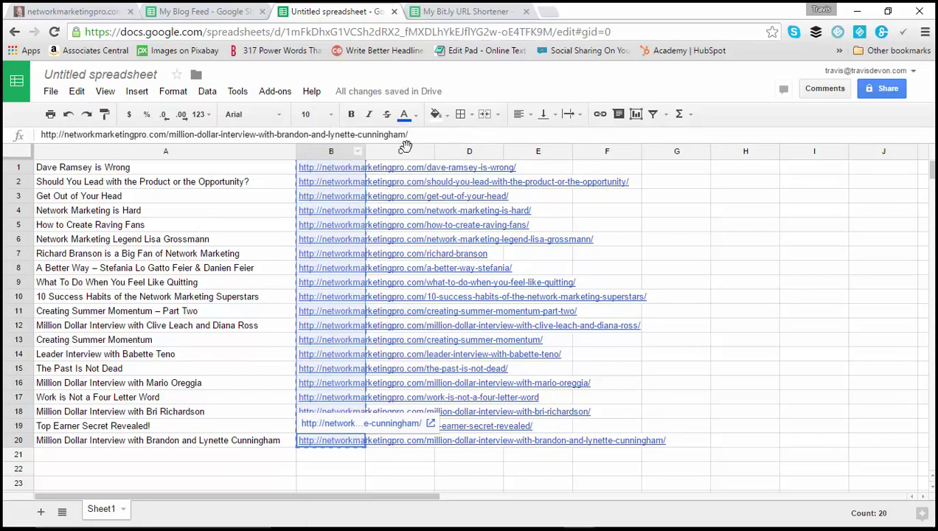
{"action": "left_click", "coordinate": [457, 11]}
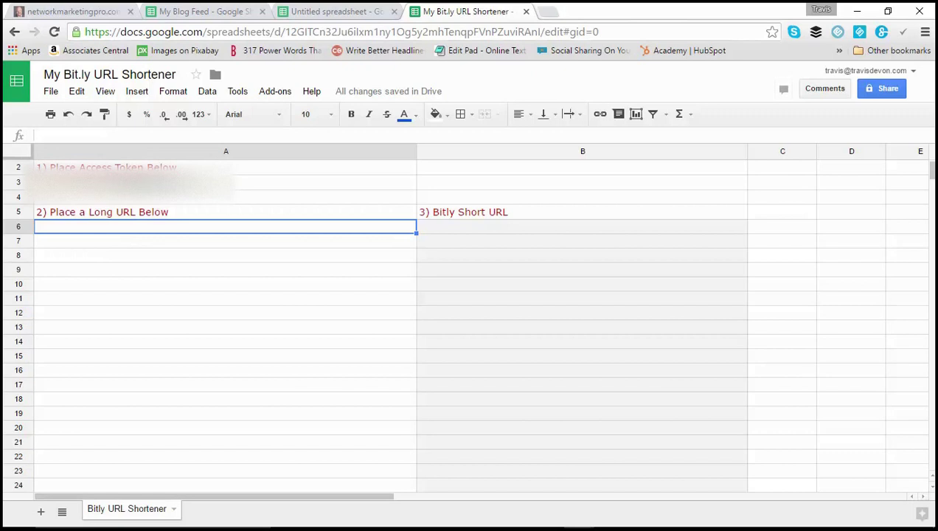
{"action": "scroll", "coordinate": [254, 205], "scroll_direction": "up", "scroll_amount": 1}
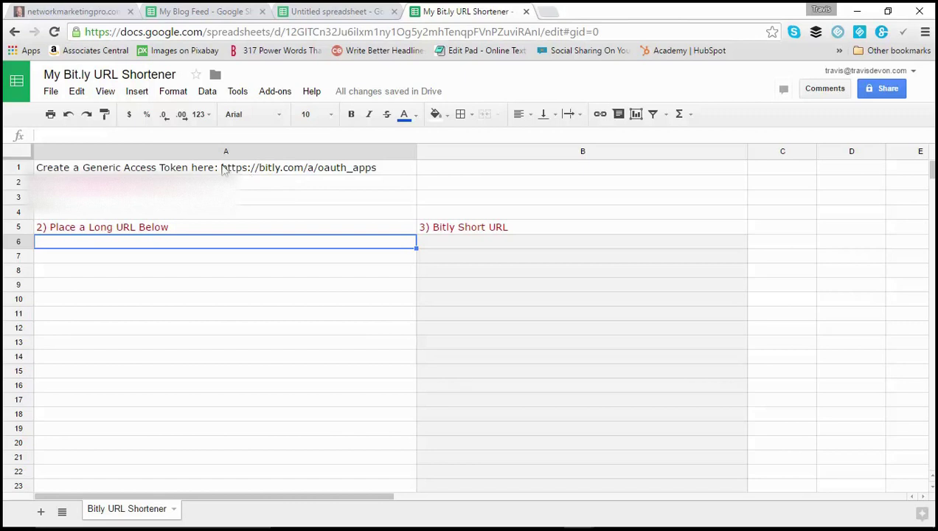
{"action": "left_click", "coordinate": [247, 173]}
{"action": "left_click_drag", "start_coordinate": [193, 134], "coordinate": [315, 132]}
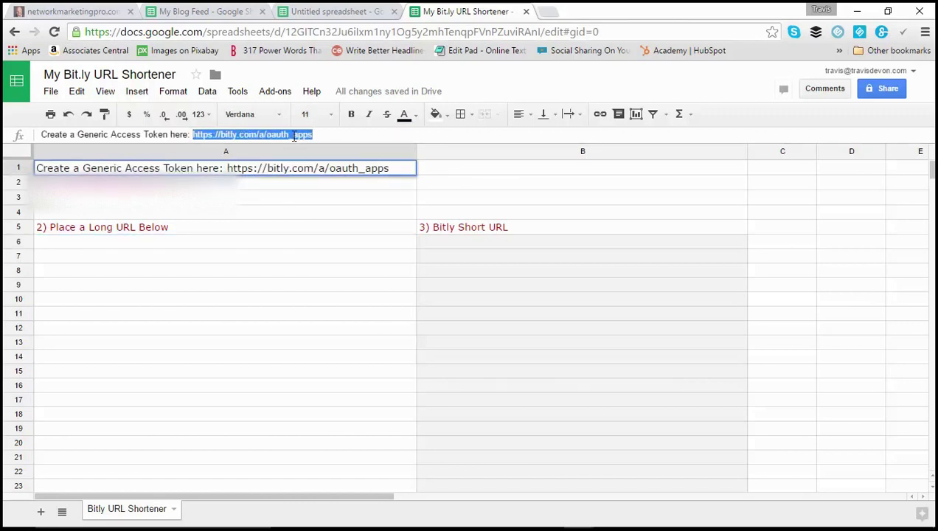
{"action": "right_click", "coordinate": [293, 136]}
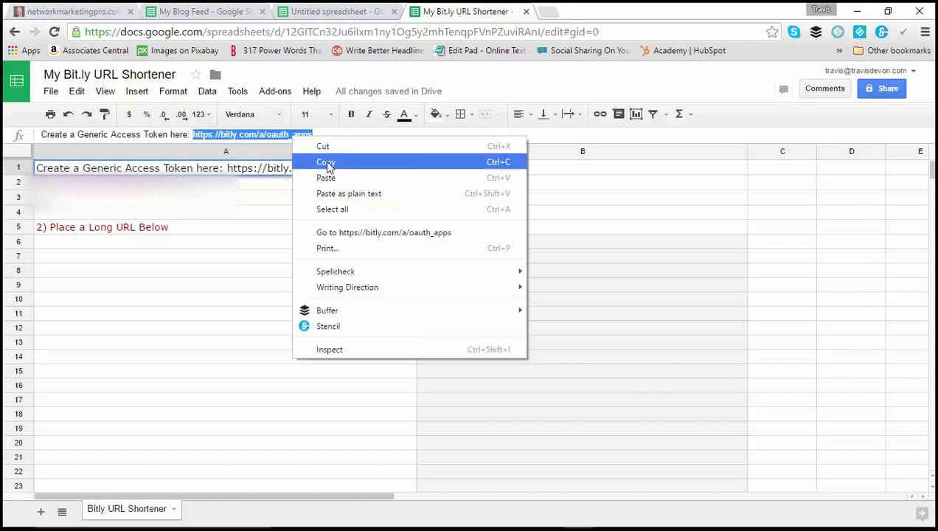
{"action": "left_click", "coordinate": [326, 163]}
View the Bitly OAuth apps page at the copied address in a new tab, and check the access token cell A3 in My Bit.ly URL Shortener
{"action": "left_click", "coordinate": [549, 12]}
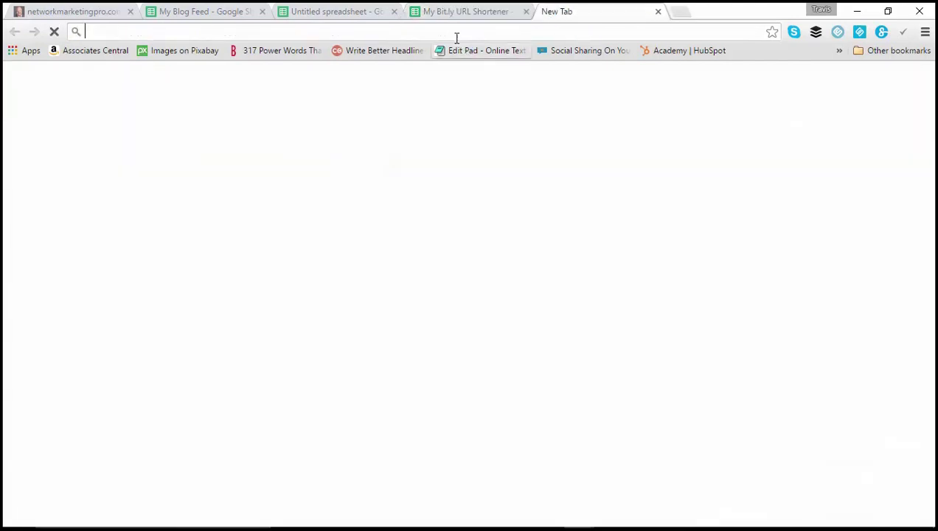
{"action": "right_click", "coordinate": [434, 29]}
{"action": "left_click", "coordinate": [464, 90]}
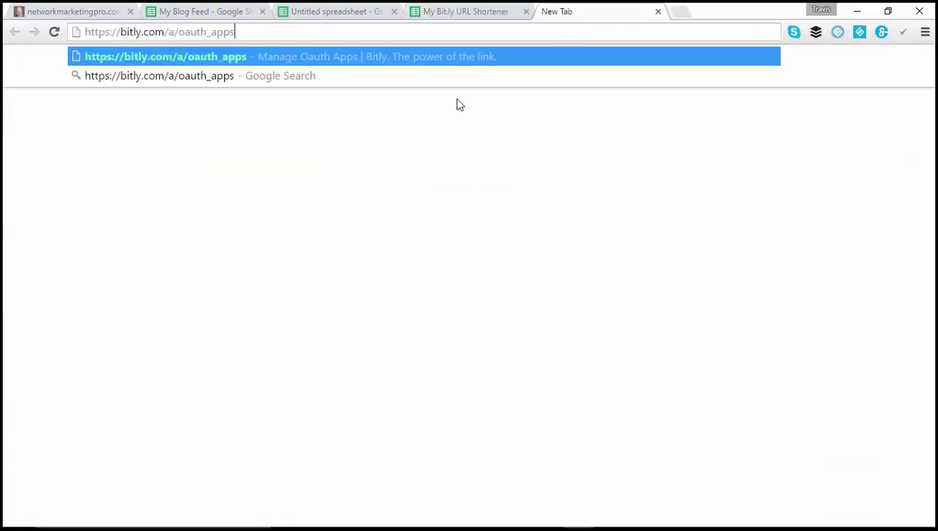
{"action": "key", "text": "Return"}
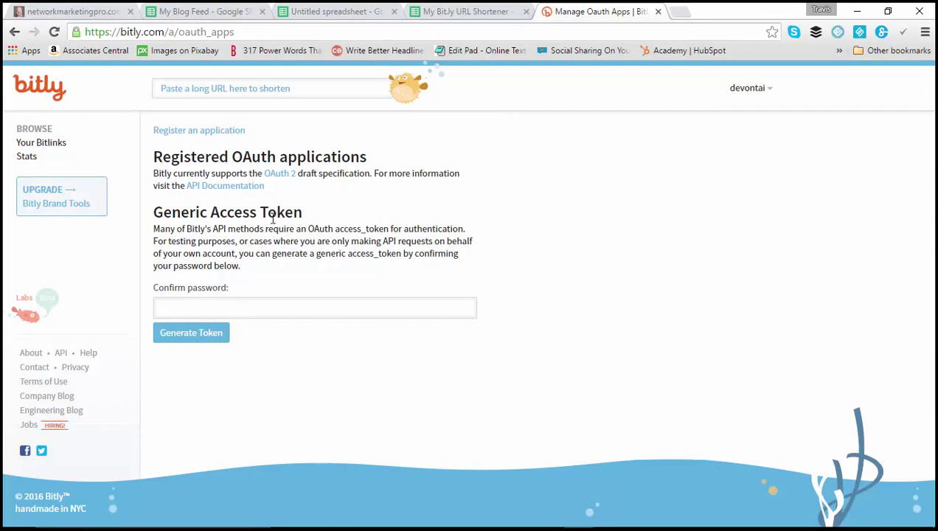
{"action": "left_click", "coordinate": [448, 14]}
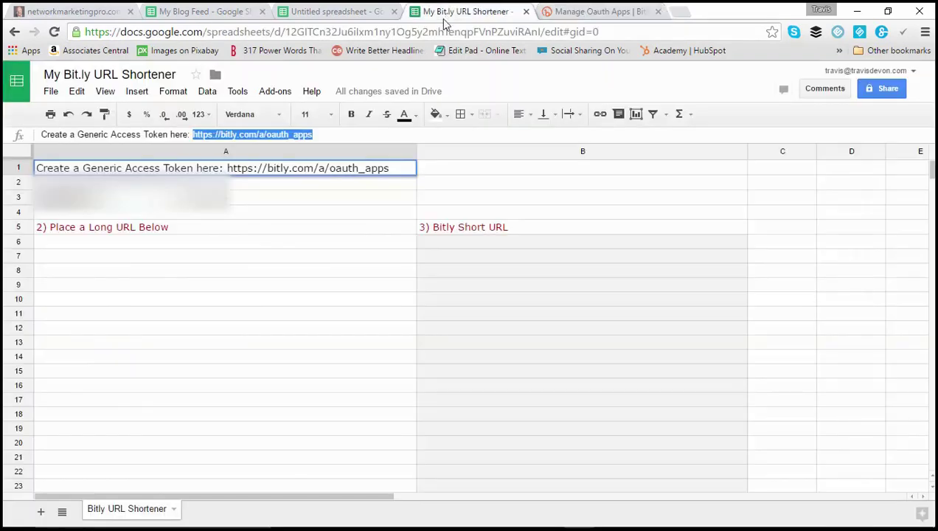
{"action": "left_click", "coordinate": [244, 199]}
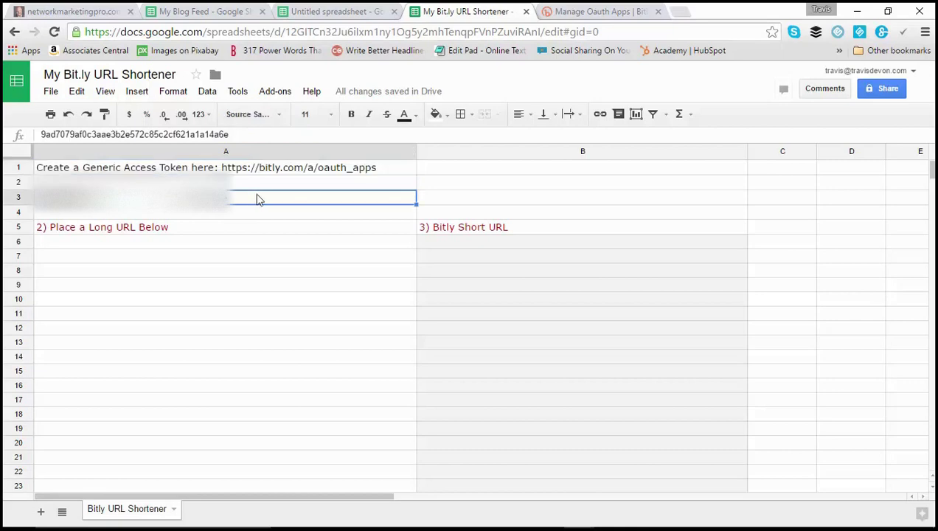
Copy the post links in B1:B20 of the untitled spreadsheet and paste them as values only into My Bit.ly URL Shortener, starting at A6
{"action": "left_click", "coordinate": [327, 15]}
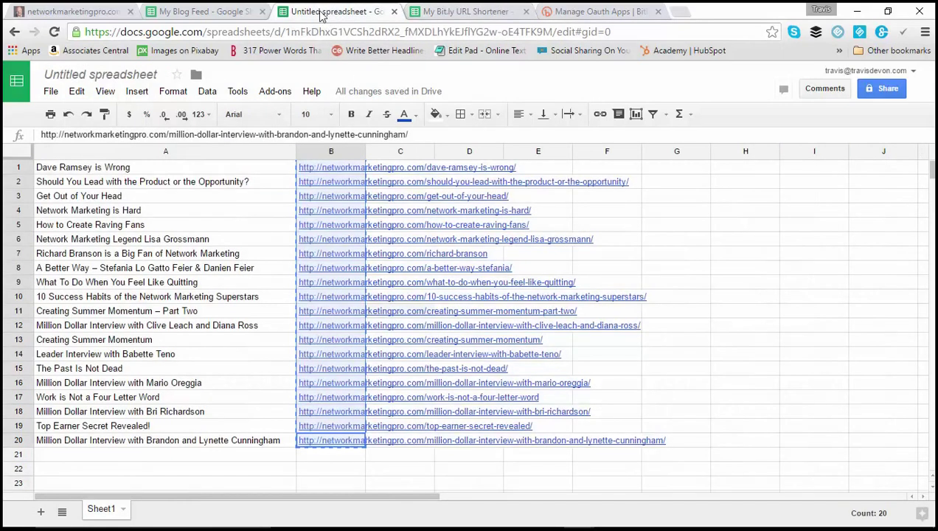
{"action": "right_click", "coordinate": [314, 169]}
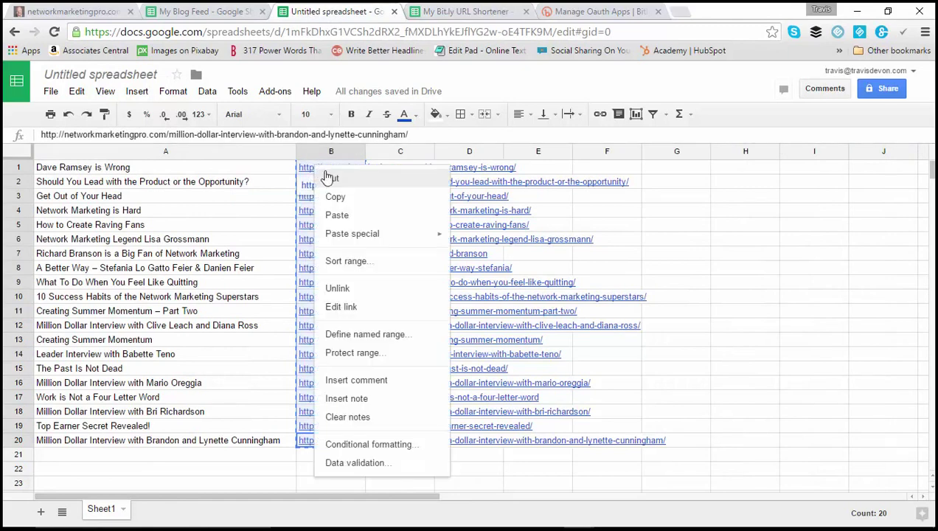
{"action": "left_click", "coordinate": [335, 199]}
{"action": "left_click", "coordinate": [444, 13]}
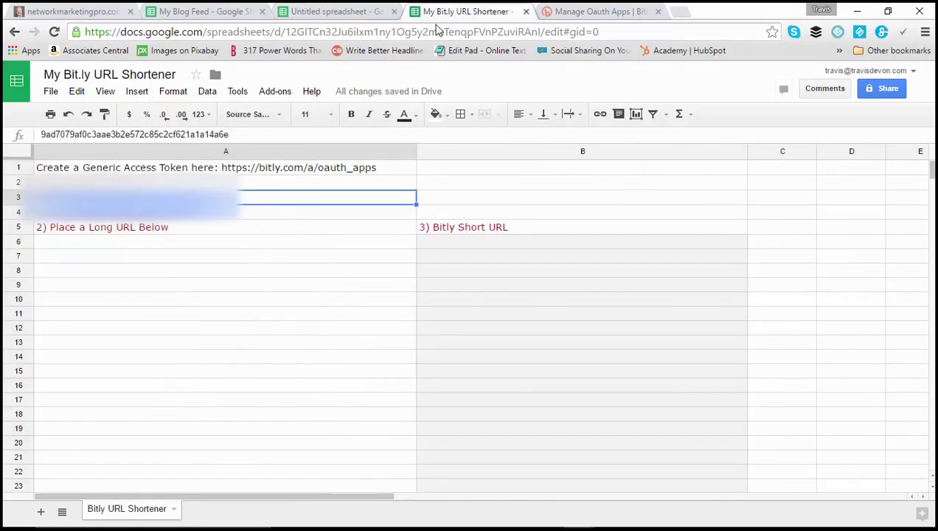
{"action": "left_click", "coordinate": [77, 244]}
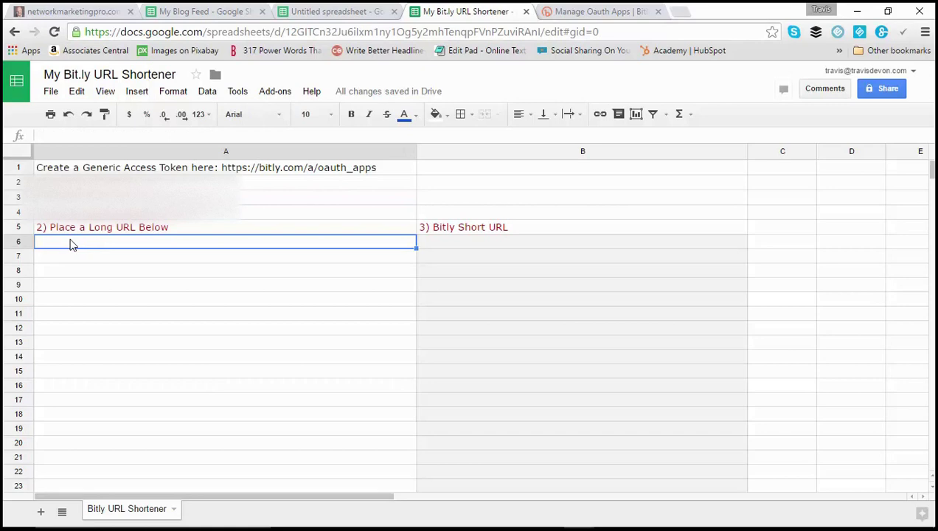
{"action": "right_click", "coordinate": [71, 244]}
{"action": "mouse_move", "coordinate": [92, 308]}
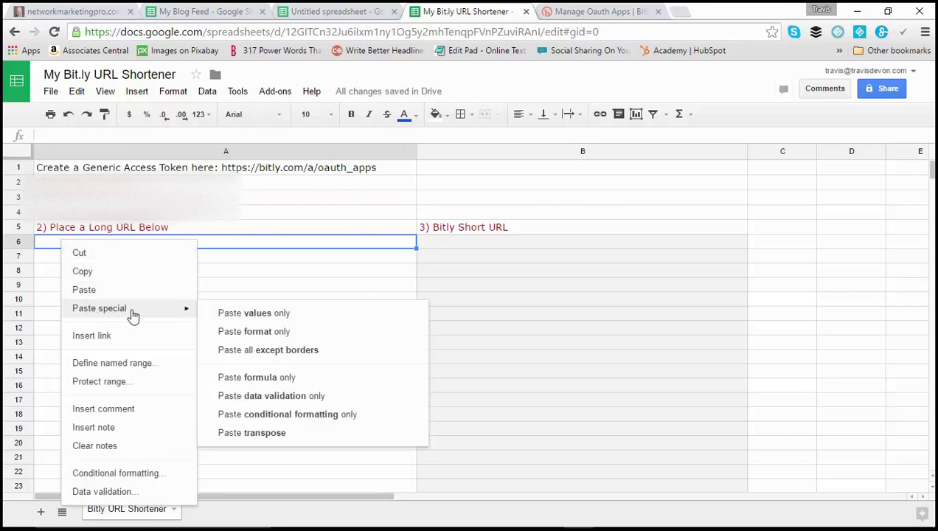
{"action": "left_click", "coordinate": [260, 314]}
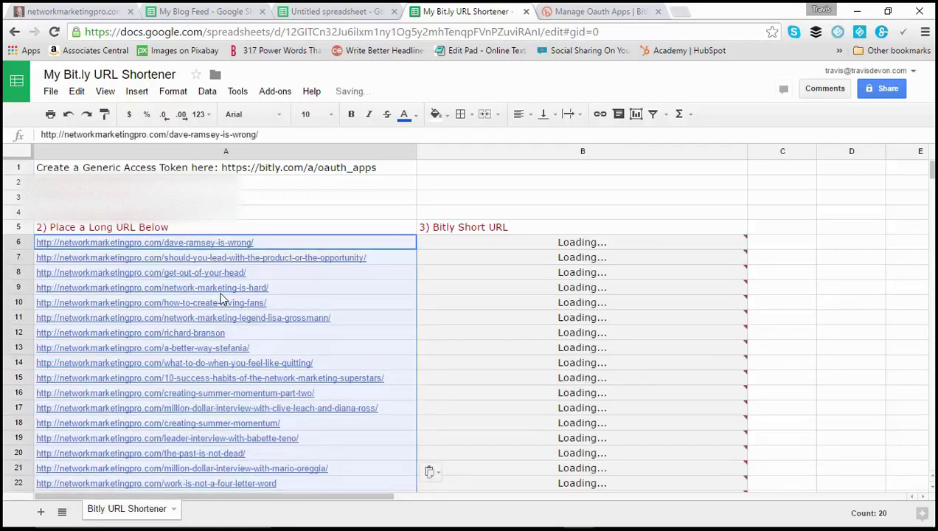
Copy the Bitly short URLs in B6:B25 and paste them as values only into the untitled spreadsheet, starting at C1
{"action": "scroll", "coordinate": [490, 317], "scroll_direction": "down", "scroll_amount": 3}
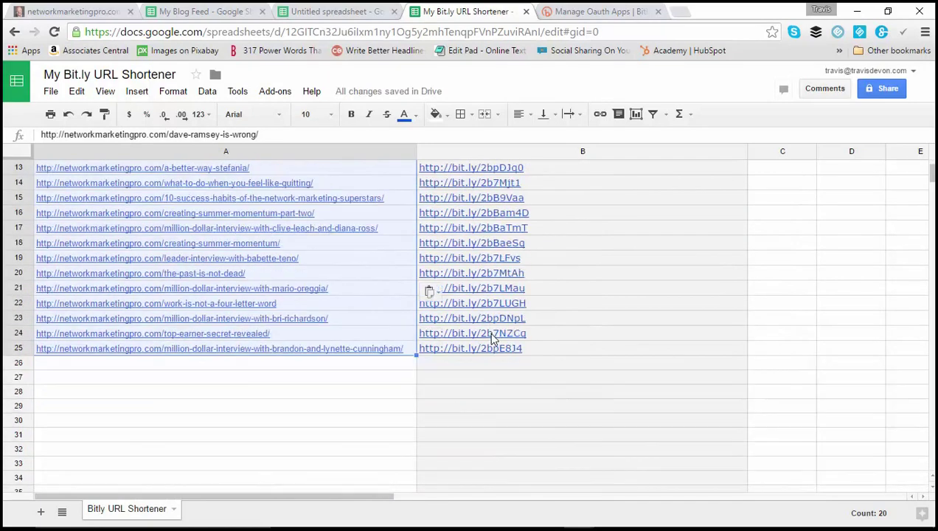
{"action": "left_click_drag", "start_coordinate": [532, 349], "coordinate": [451, 200]}
{"action": "right_click", "coordinate": [444, 198]}
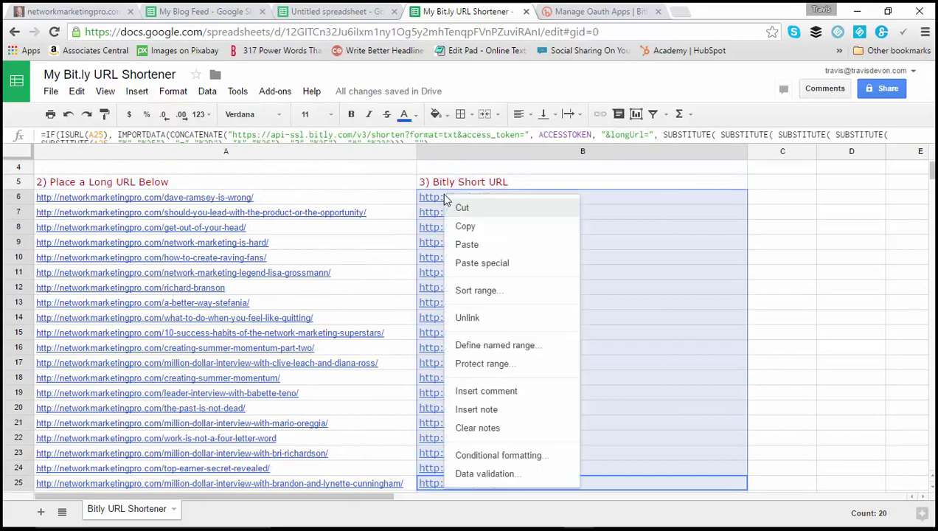
{"action": "left_click", "coordinate": [465, 229]}
{"action": "left_click", "coordinate": [332, 13]}
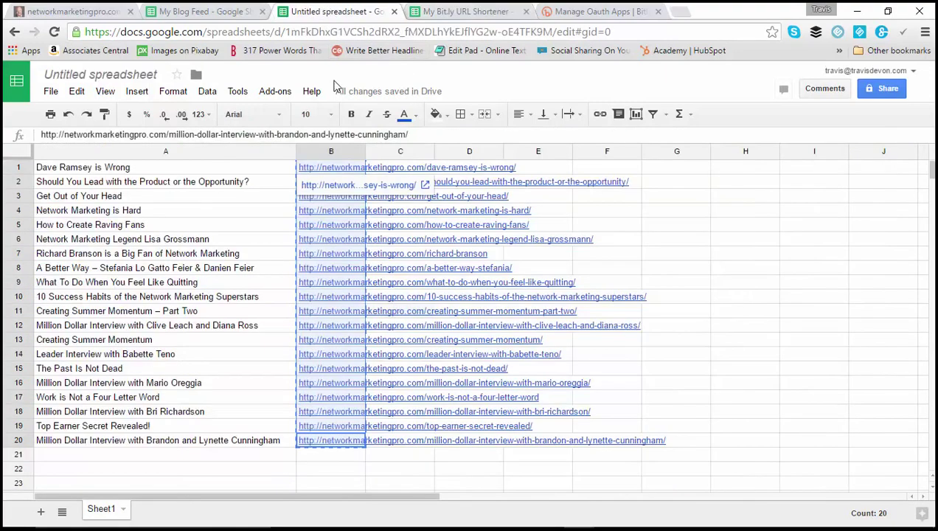
{"action": "left_click", "coordinate": [397, 169]}
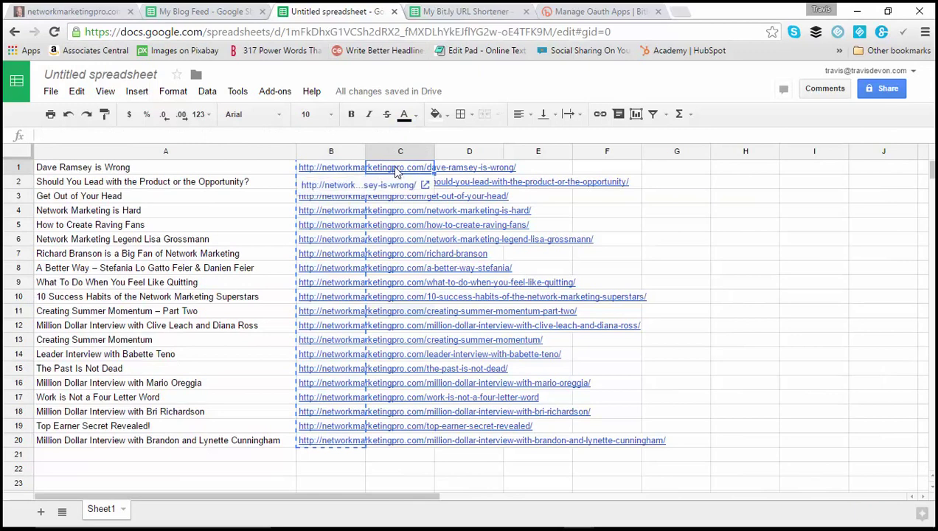
{"action": "right_click", "coordinate": [396, 169]}
{"action": "mouse_move", "coordinate": [449, 235]}
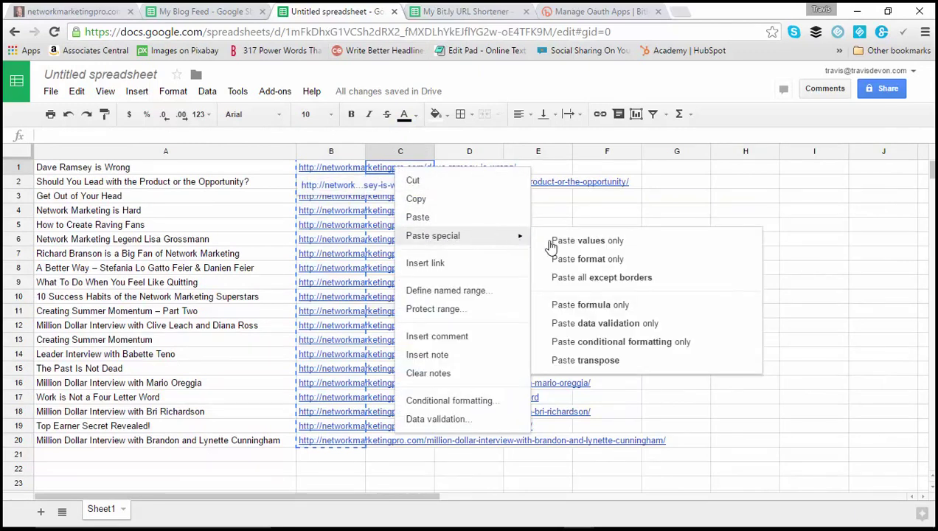
{"action": "left_click", "coordinate": [579, 241]}
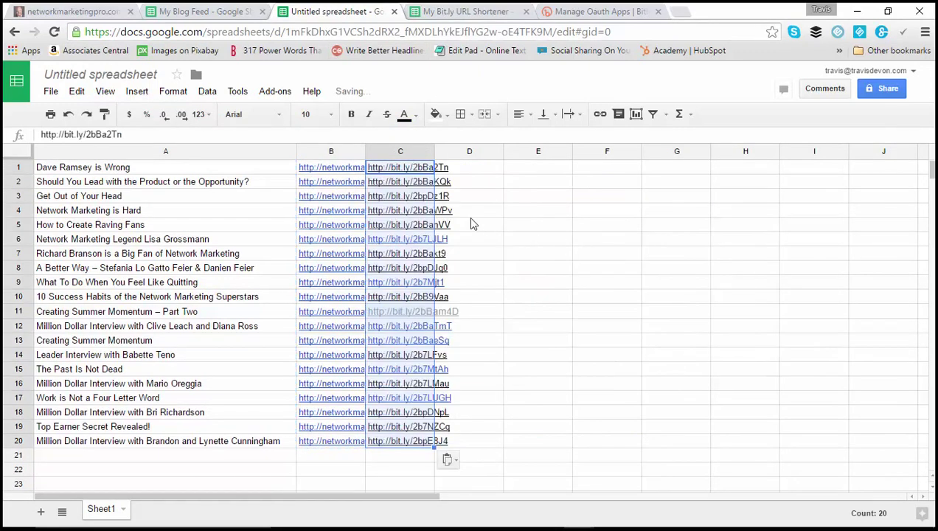
Enter the hashtag #networkmarketing in cell D1, beside the first short link
{"action": "left_click", "coordinate": [469, 172]}
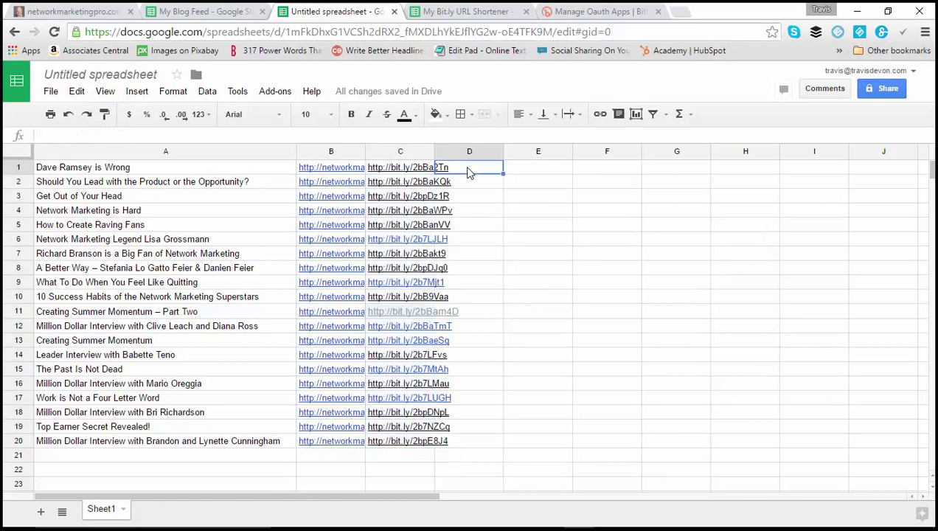
{"action": "type", "text": "#networkmark"}
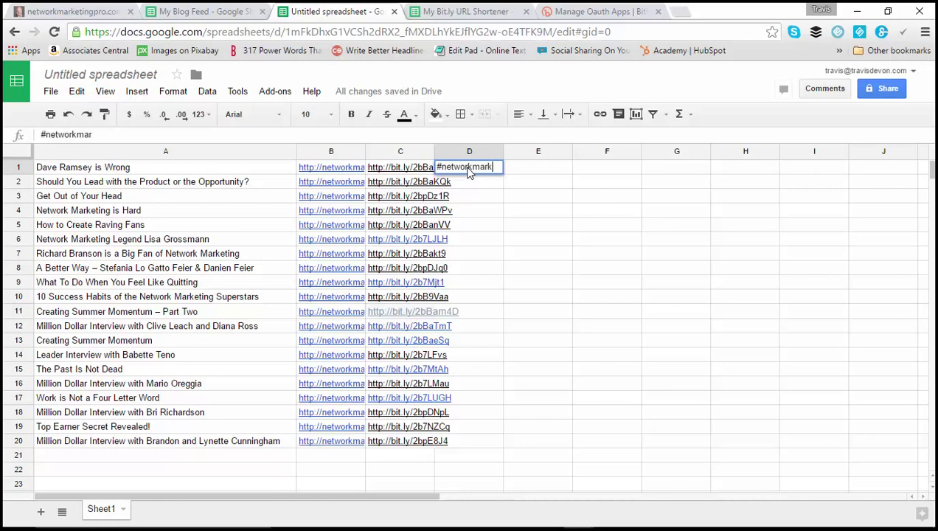
{"action": "type", "text": "eting"}
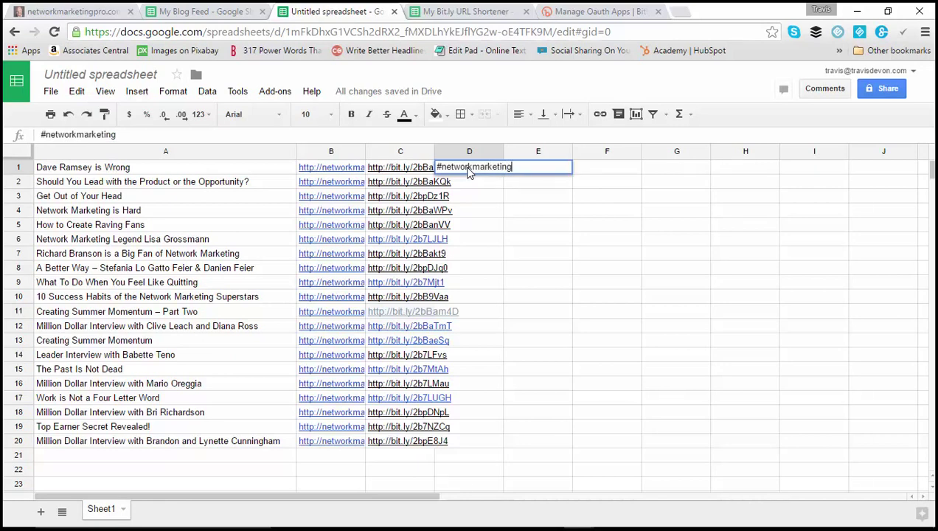
{"action": "left_click", "coordinate": [469, 184]}
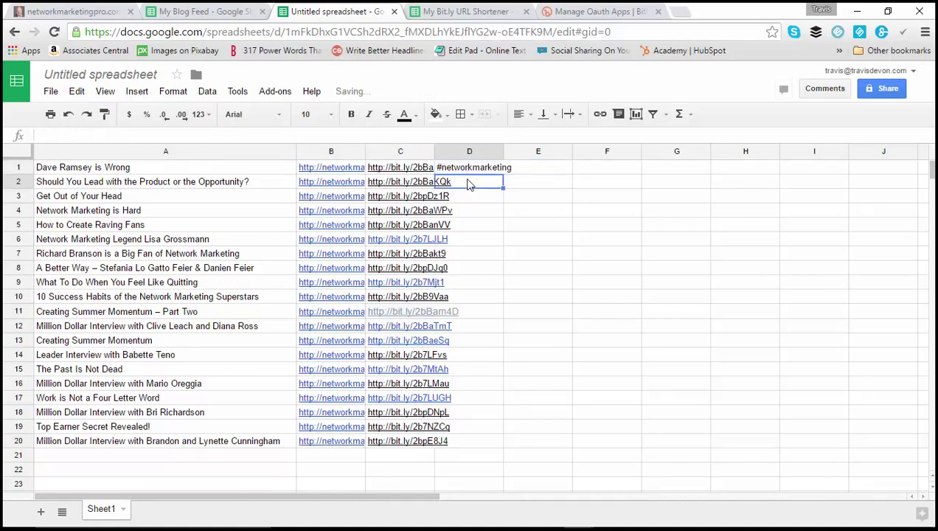
Copy the #networkmarketing hashtag from D1 into cells D3, D4 and D5
{"action": "left_click", "coordinate": [471, 171]}
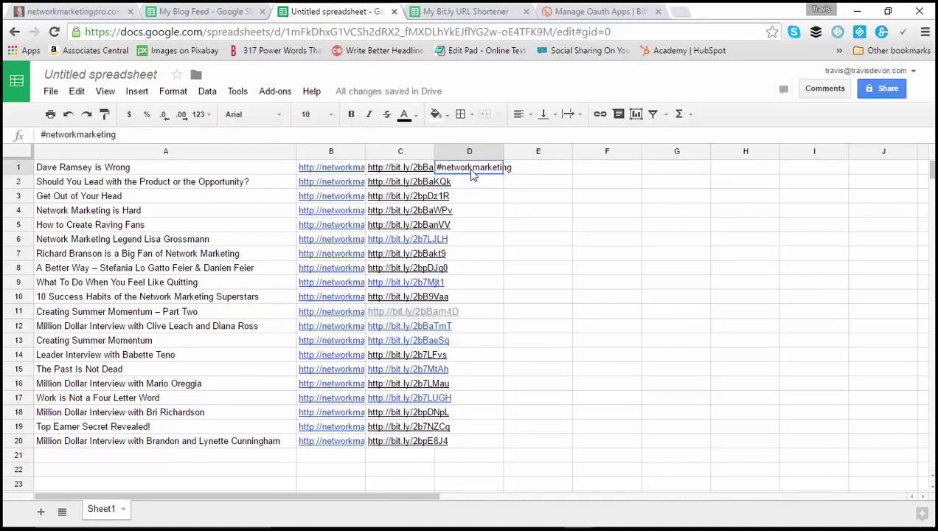
{"action": "right_click", "coordinate": [472, 172]}
{"action": "left_click", "coordinate": [489, 204]}
{"action": "left_click", "coordinate": [459, 199]}
{"action": "right_click", "coordinate": [459, 199]}
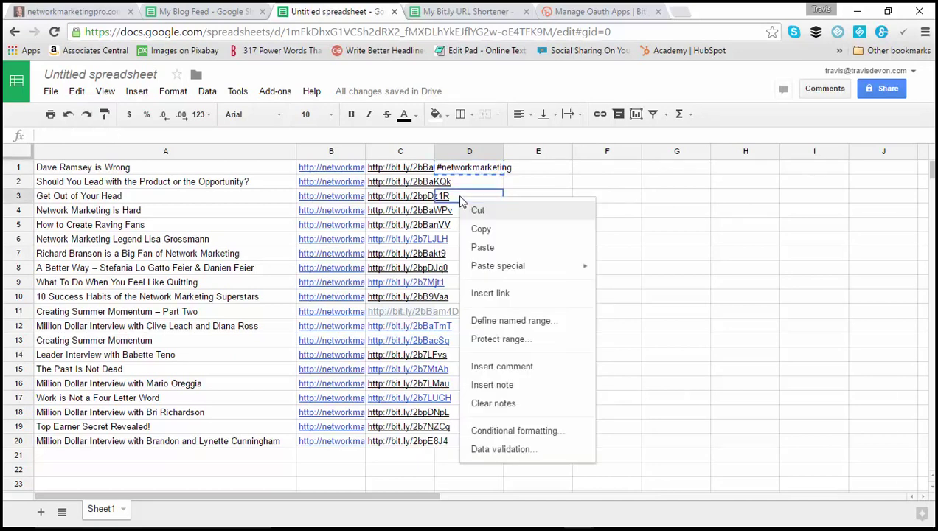
{"action": "left_click", "coordinate": [479, 247]}
{"action": "left_click", "coordinate": [462, 213]}
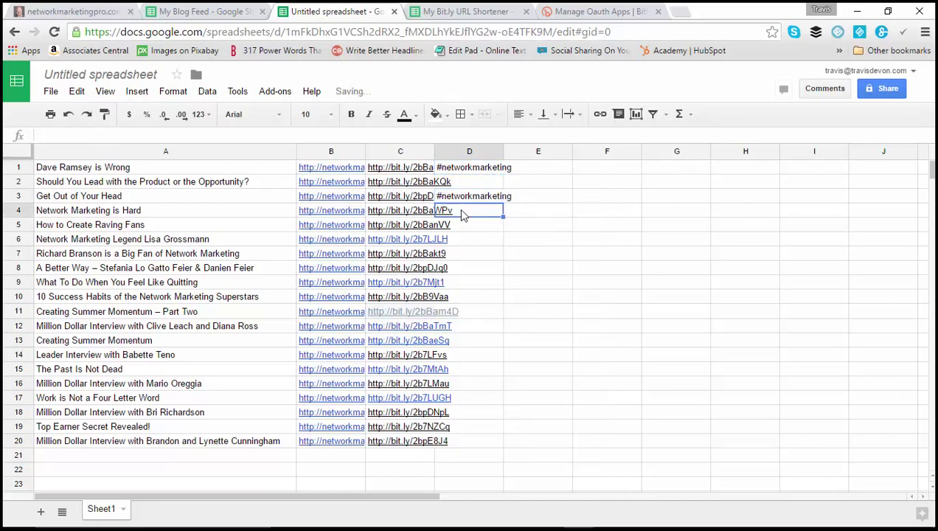
{"action": "key", "text": "ctrl+v"}
{"action": "left_click", "coordinate": [472, 223]}
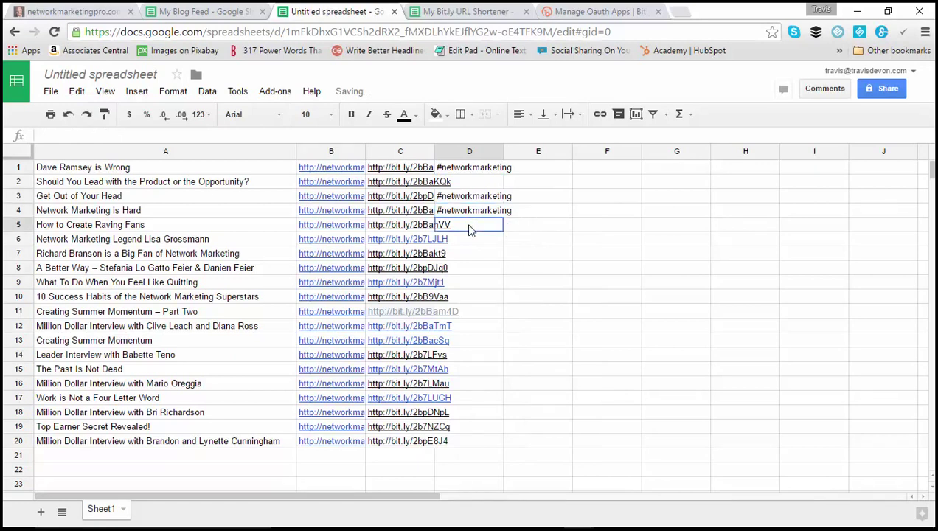
{"action": "key", "text": "ctrl+v"}
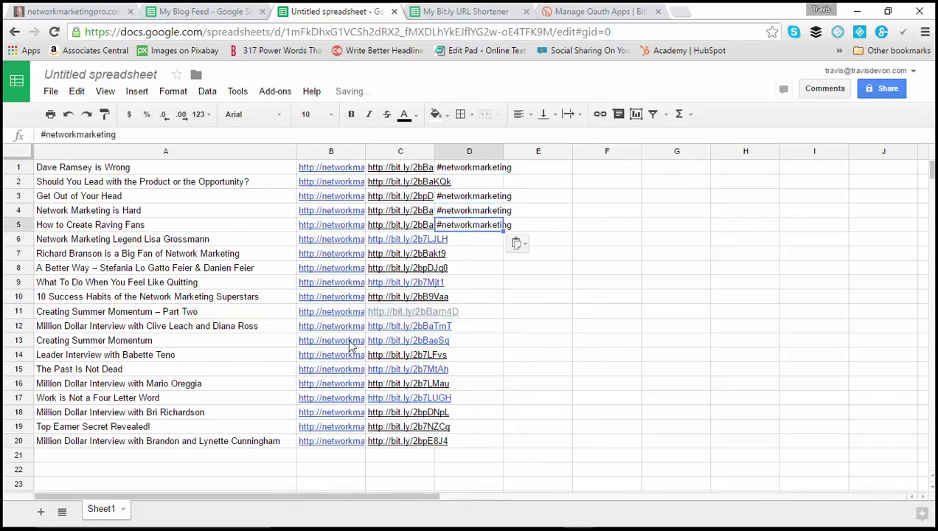
Paste the #networkmarketing hashtag into cells D13, D14, D15, D17 and D19
{"action": "left_click", "coordinate": [472, 342]}
{"action": "key", "text": "ctrl+v"}
{"action": "left_click", "coordinate": [466, 356]}
{"action": "key", "text": "ctrl+v"}
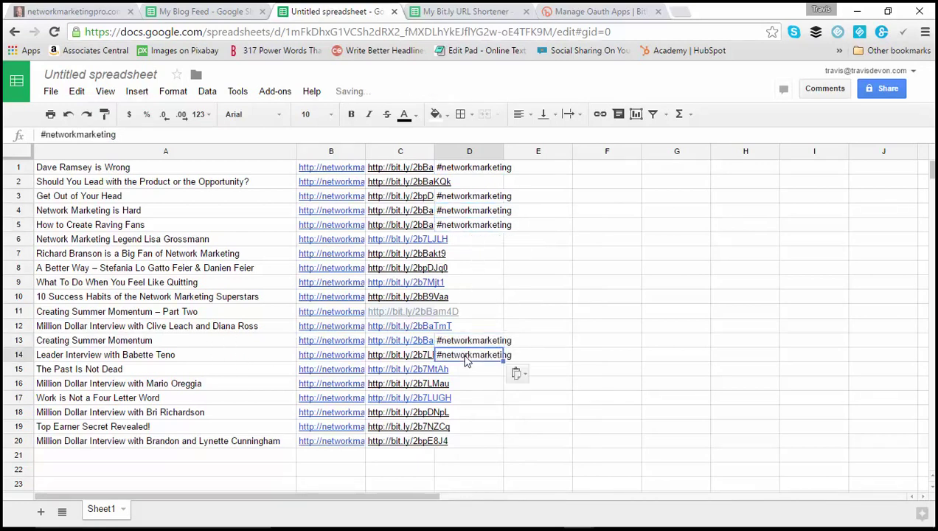
{"action": "left_click", "coordinate": [467, 372]}
{"action": "key", "text": "ctrl+v"}
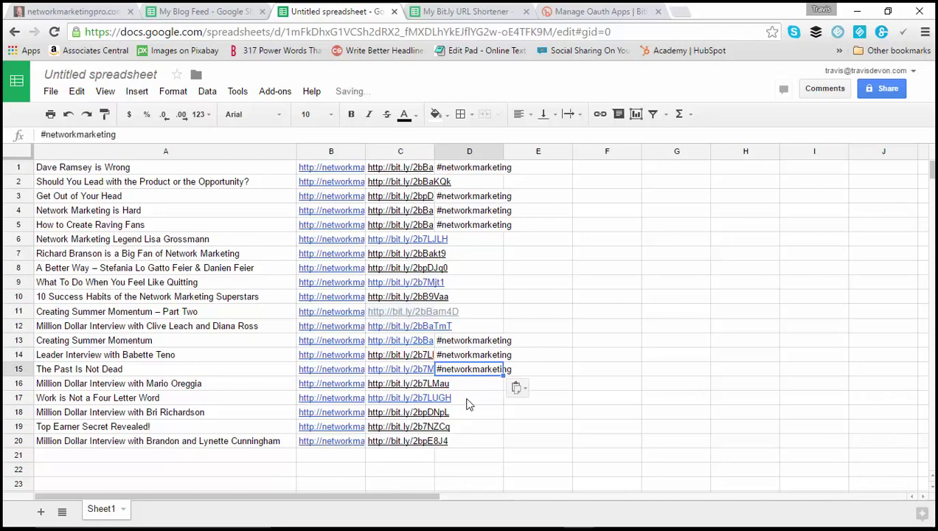
{"action": "left_click", "coordinate": [467, 398]}
{"action": "key", "text": "ctrl+v"}
{"action": "left_click", "coordinate": [458, 431]}
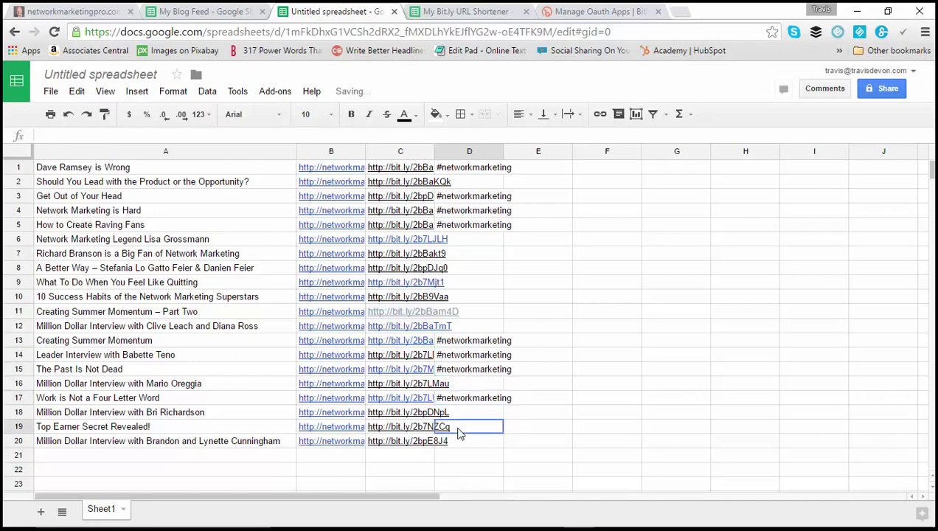
{"action": "key", "text": "ctrl+v"}
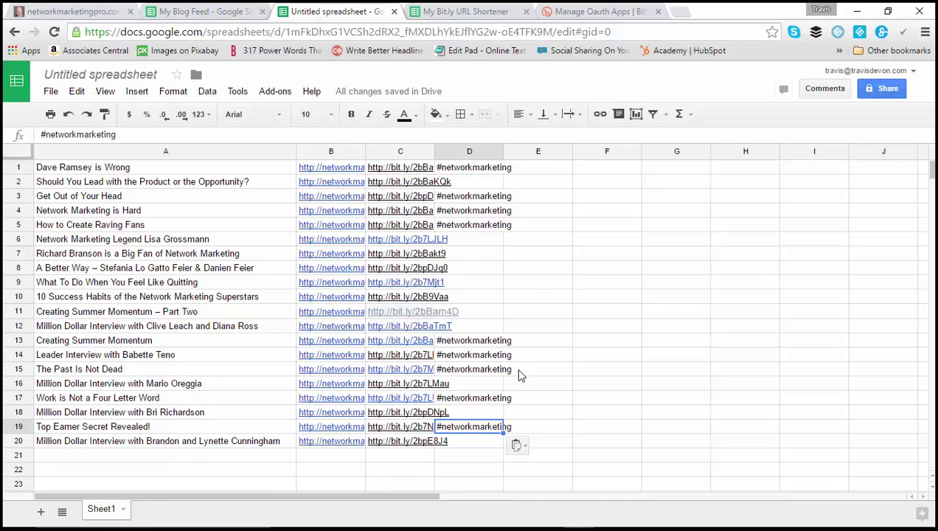
Delete column B with the long post links from the untitled spreadsheet
{"action": "left_click", "coordinate": [336, 151]}
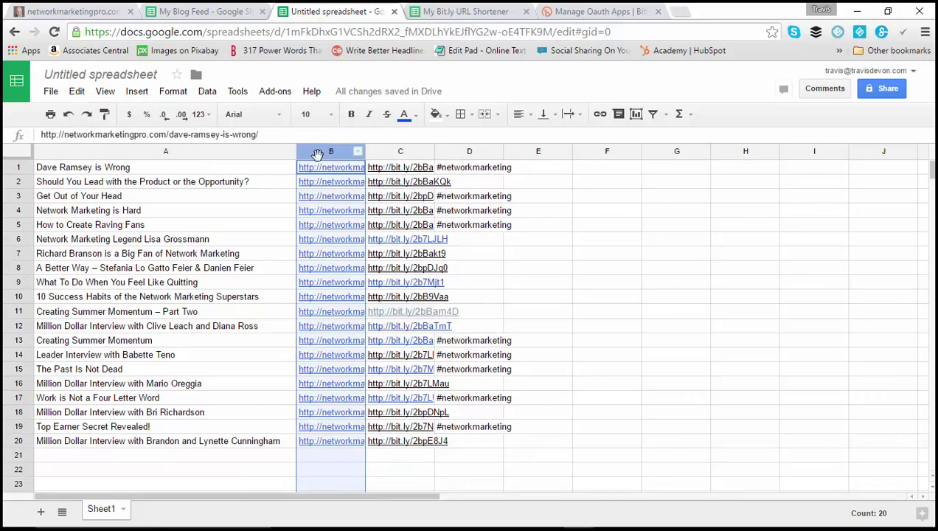
{"action": "right_click", "coordinate": [317, 154]}
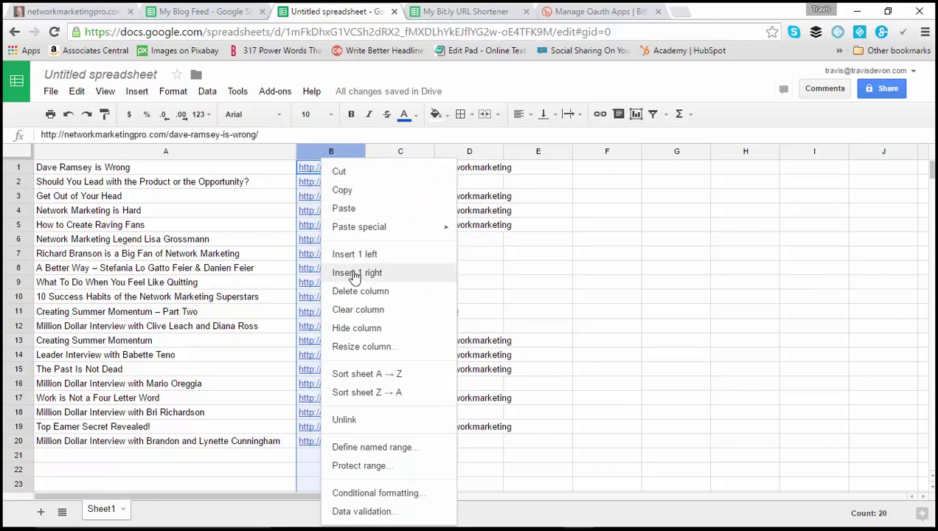
{"action": "left_click", "coordinate": [361, 292]}
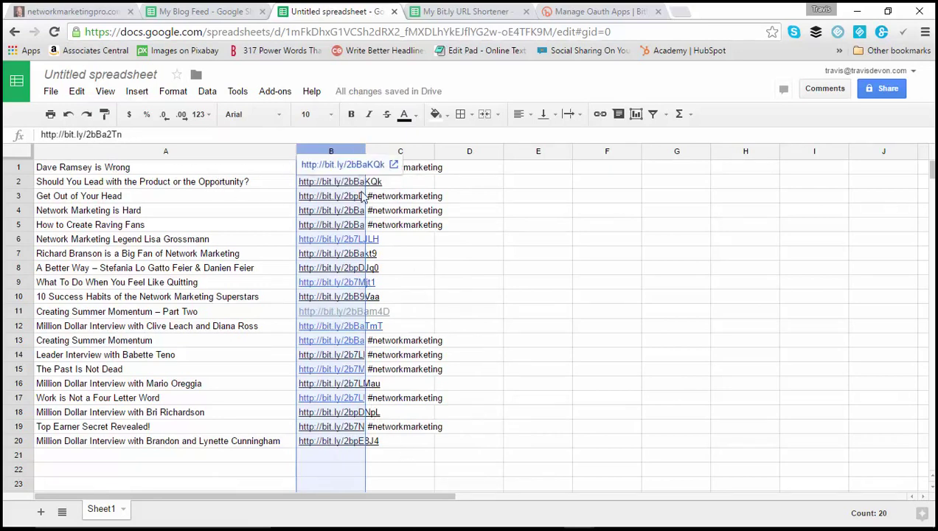
Copy the titles, short links and hashtags in A1:C20 of the untitled spreadsheet
{"action": "left_click_drag", "start_coordinate": [402, 441], "coordinate": [152, 171]}
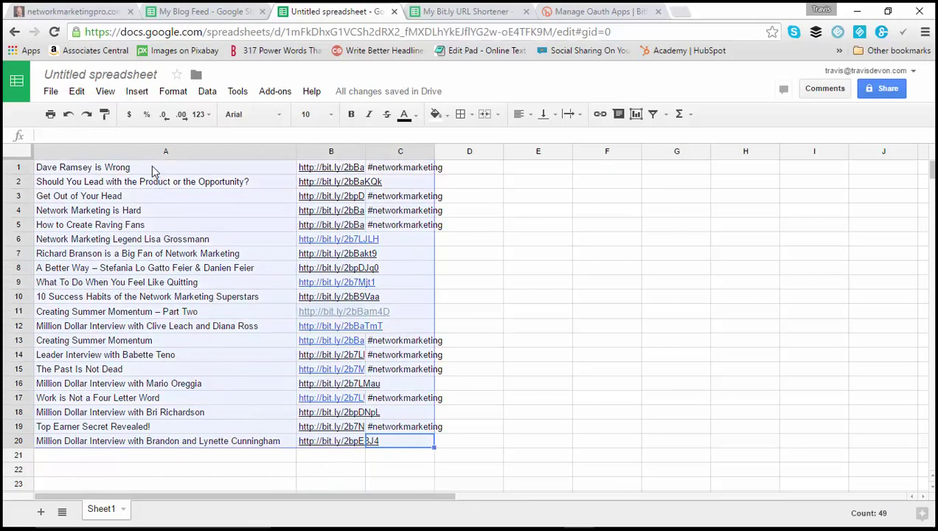
{"action": "right_click", "coordinate": [152, 170]}
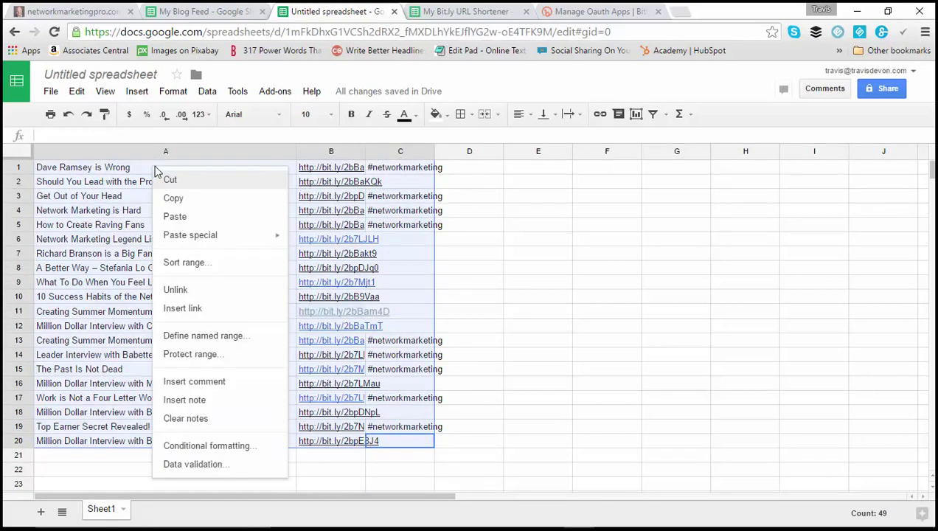
{"action": "left_click", "coordinate": [180, 201]}
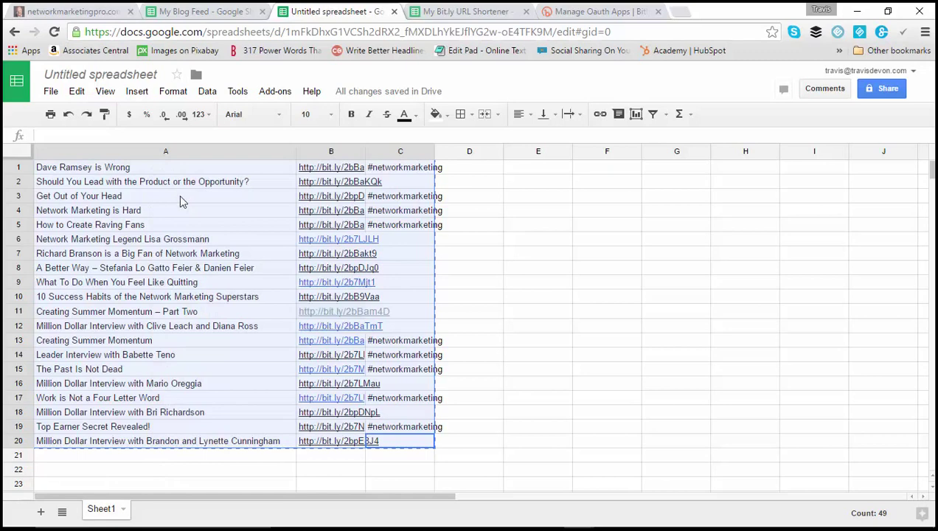
Switch to Notepad++ and replace all lines below the tweet_text heading in new 2.txt with the copied titles, short links and hashtags
{"action": "key", "text": "alt+Tab"}
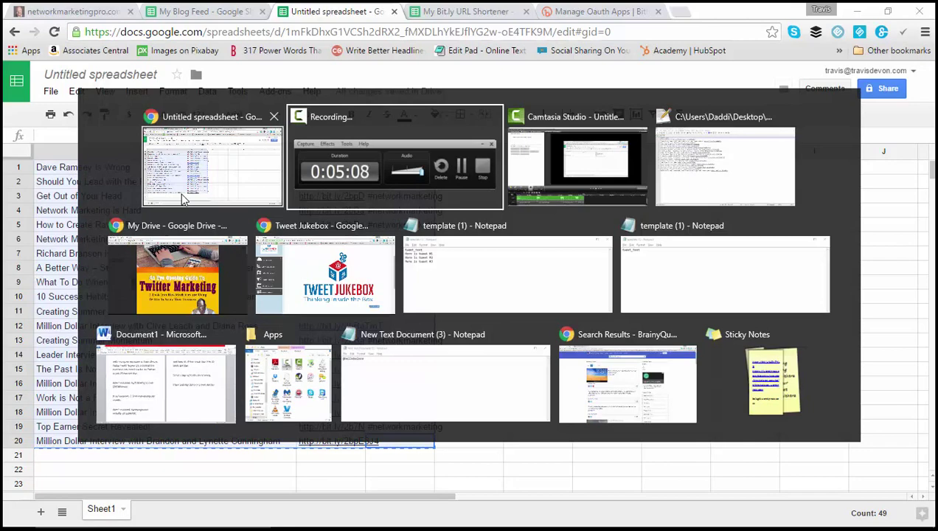
{"action": "left_click", "coordinate": [699, 162]}
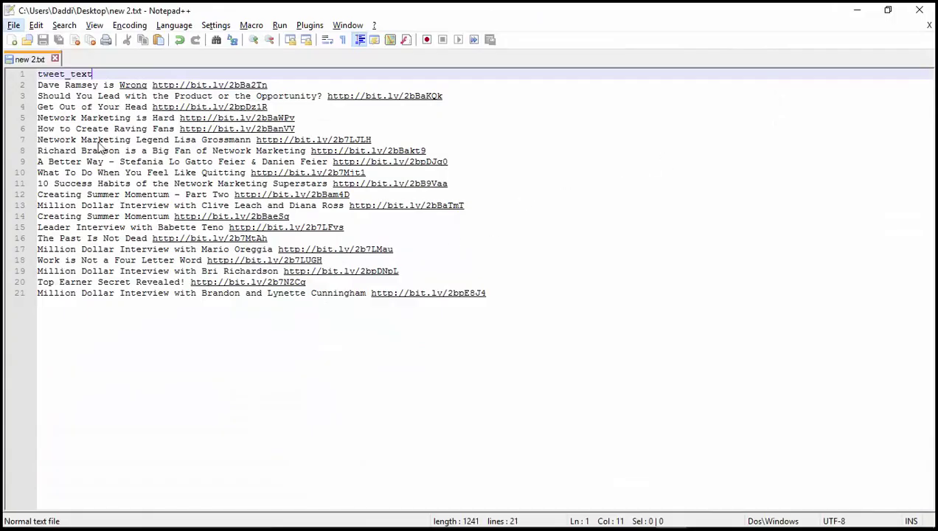
{"action": "left_click_drag", "start_coordinate": [524, 293], "coordinate": [479, 282]}
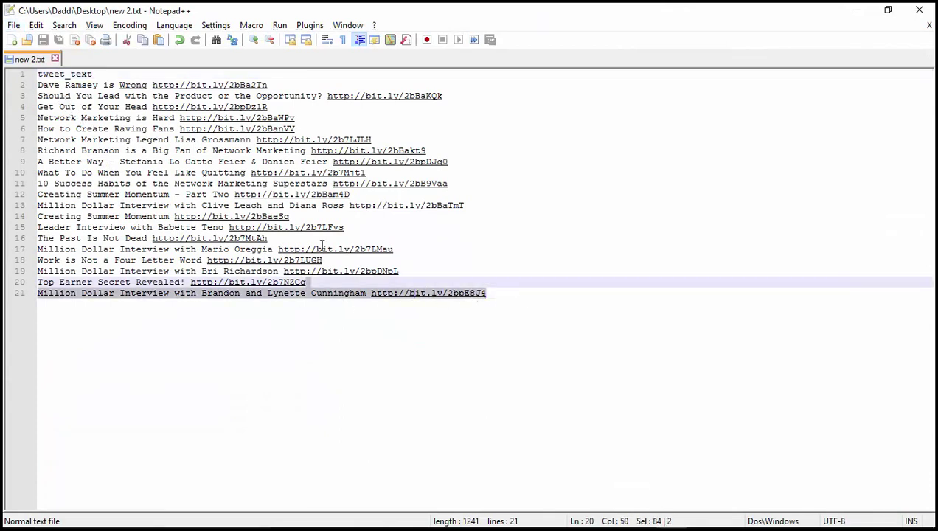
{"action": "left_click_drag", "start_coordinate": [321, 245], "coordinate": [30, 98]}
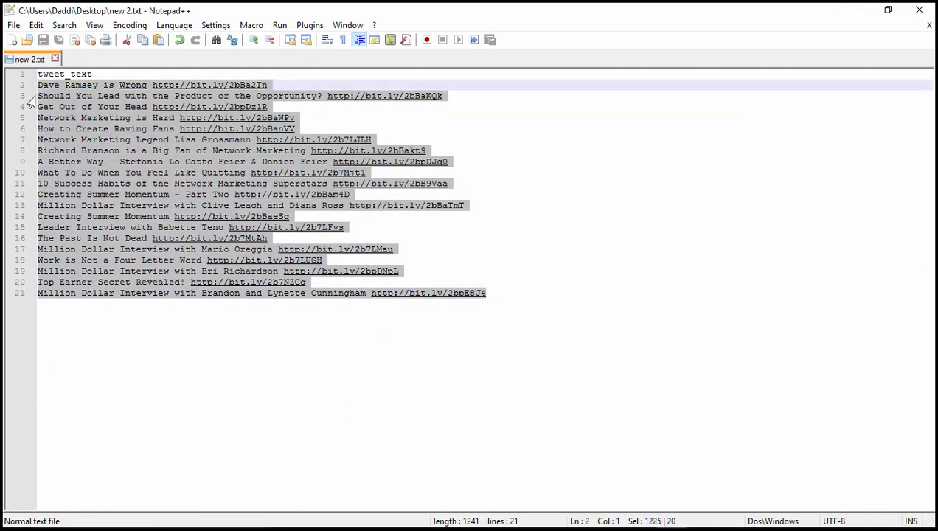
{"action": "key", "text": "Delete"}
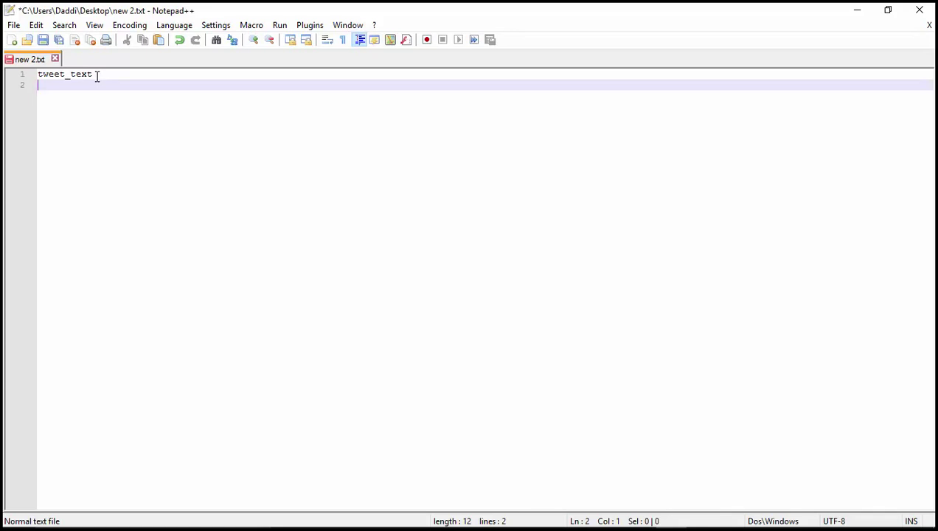
{"action": "right_click", "coordinate": [46, 85]}
{"action": "left_click", "coordinate": [80, 123]}
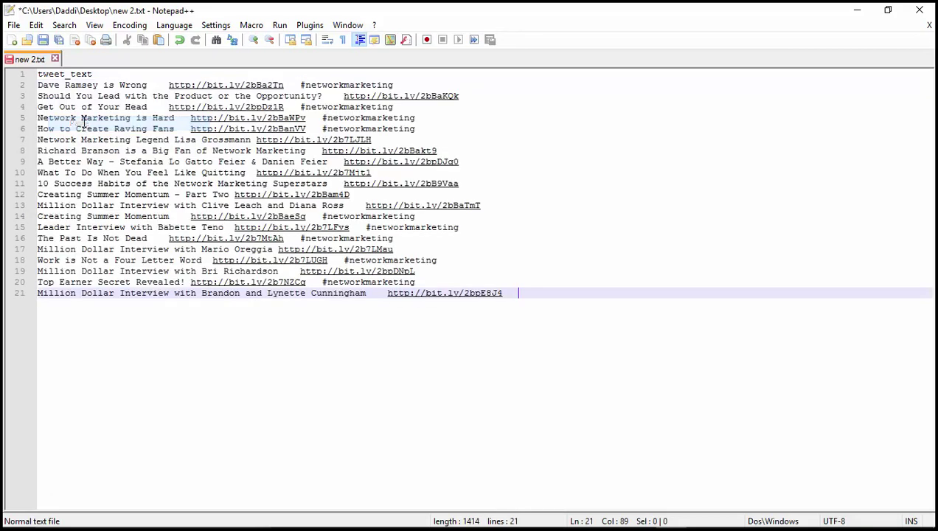
Show all characters in new 2.txt and copy the tab between the short link and #networkmarketing on line 2
{"action": "left_click", "coordinate": [343, 43]}
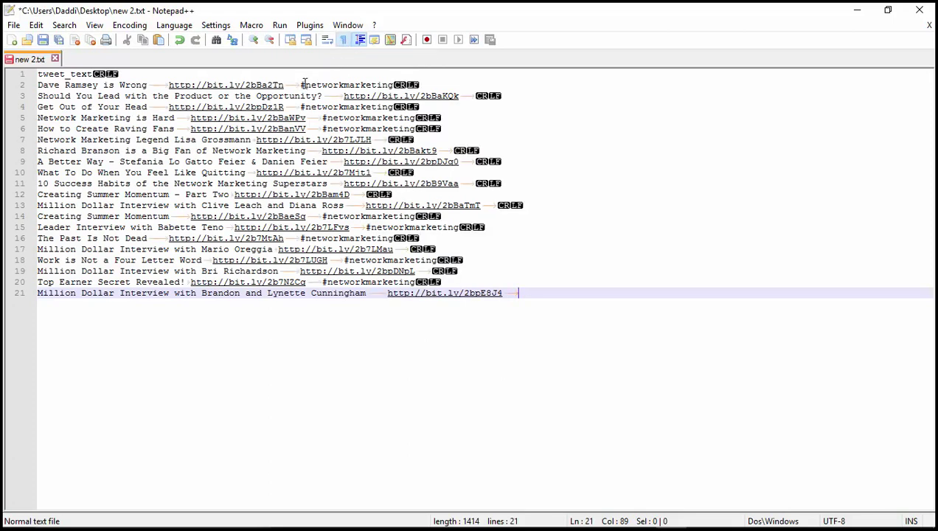
{"action": "left_click", "coordinate": [166, 85]}
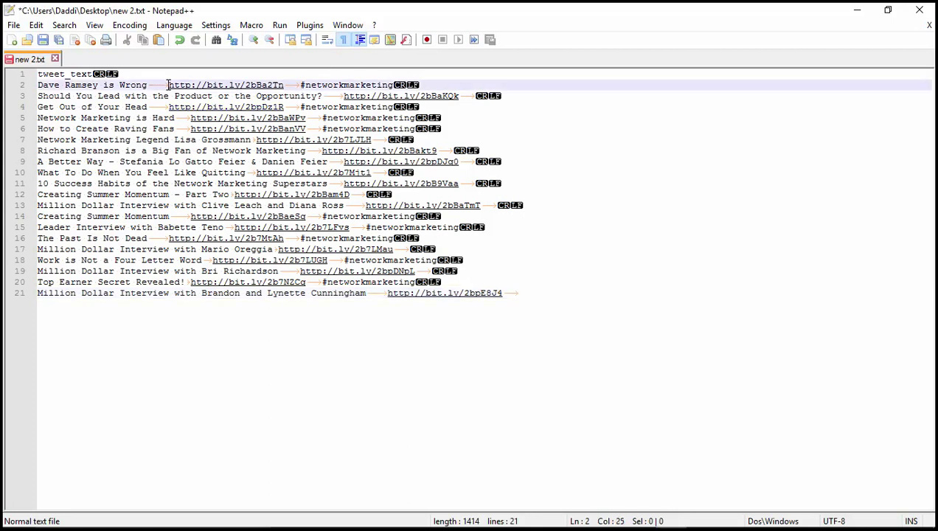
{"action": "left_click_drag", "start_coordinate": [166, 86], "coordinate": [149, 86]}
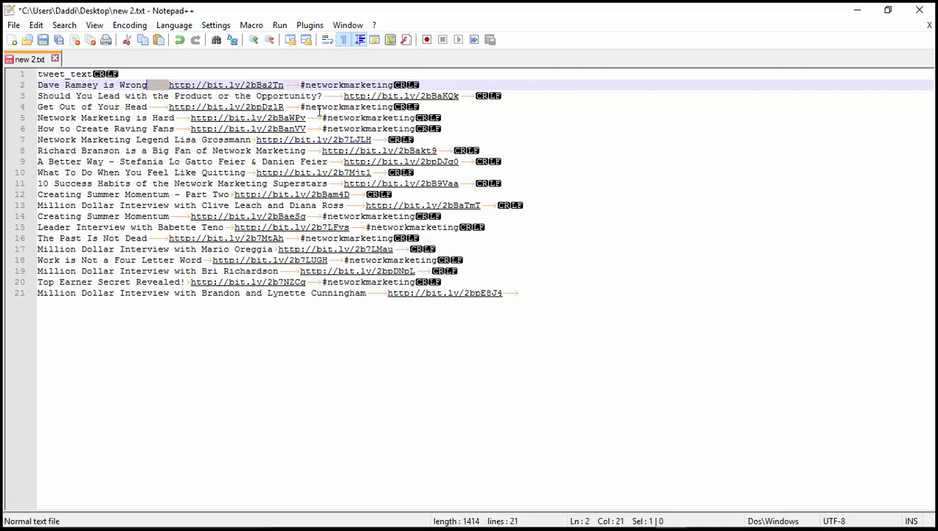
{"action": "left_click_drag", "start_coordinate": [301, 107], "coordinate": [395, 110]}
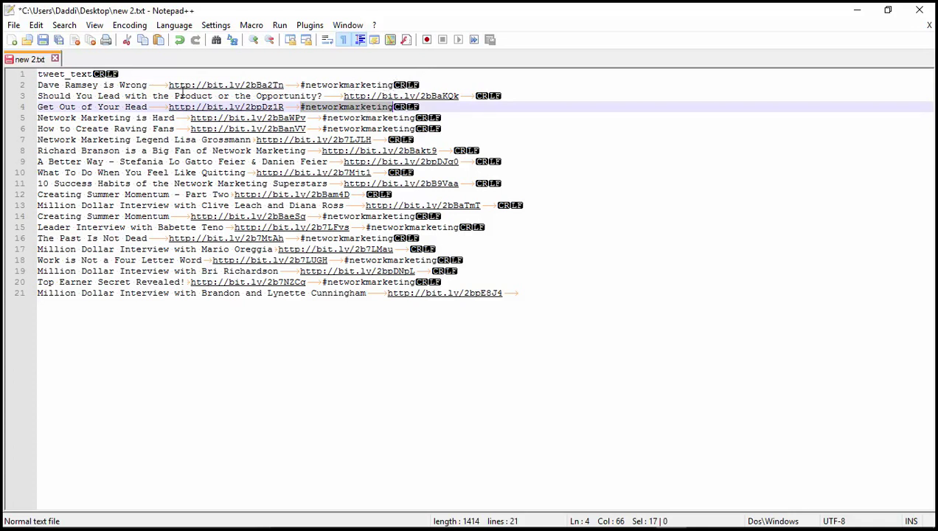
{"action": "left_click", "coordinate": [297, 85]}
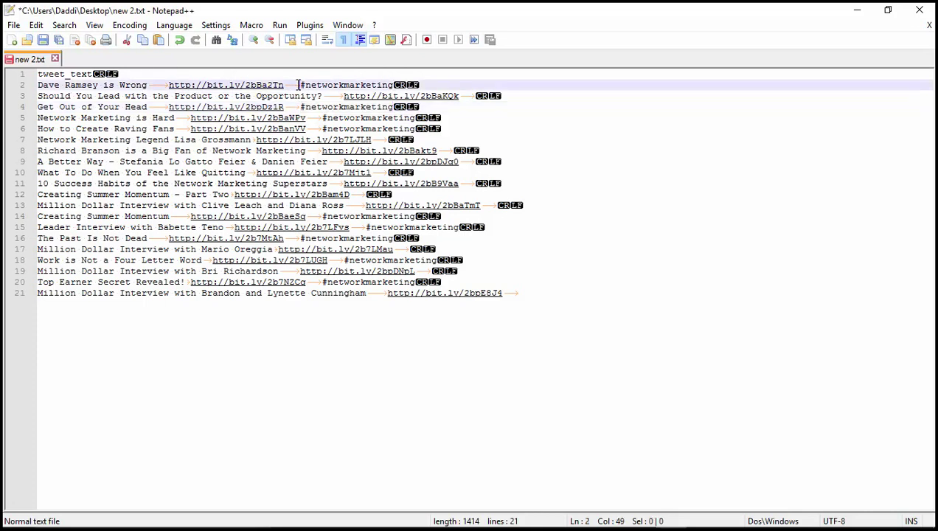
{"action": "left_click_drag", "start_coordinate": [301, 85], "coordinate": [289, 87]}
{"action": "right_click", "coordinate": [293, 88]}
{"action": "left_click", "coordinate": [324, 109]}
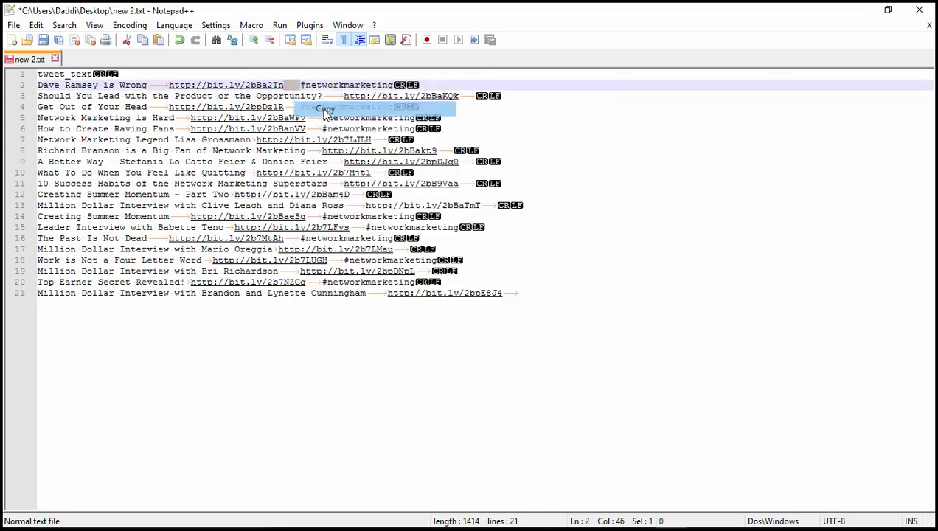
Replace every copied tab in new 2.txt with a single space using Replace All
{"action": "left_click", "coordinate": [64, 25]}
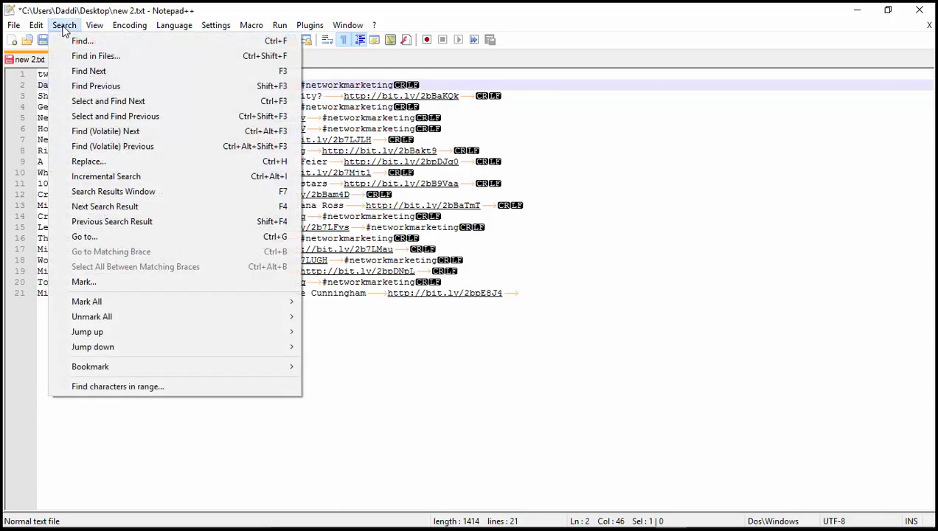
{"action": "left_click", "coordinate": [100, 55]}
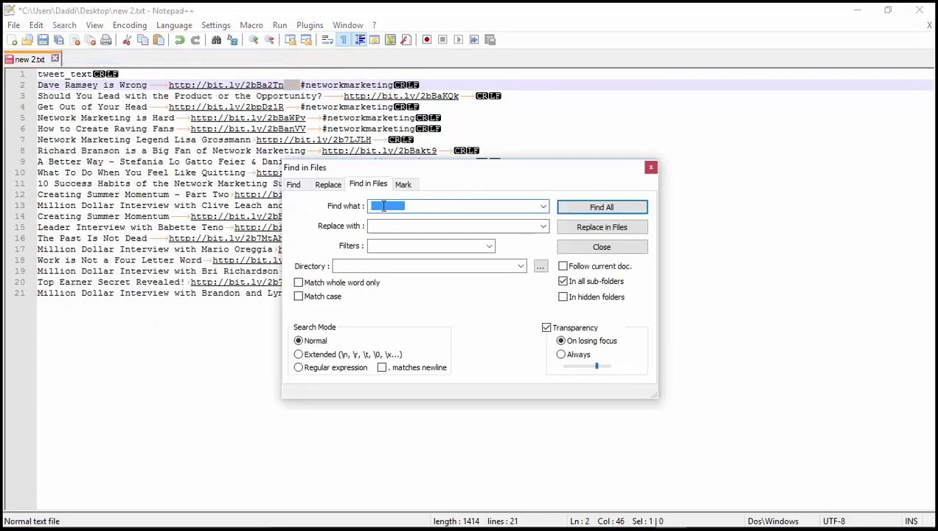
{"action": "left_click", "coordinate": [328, 185]}
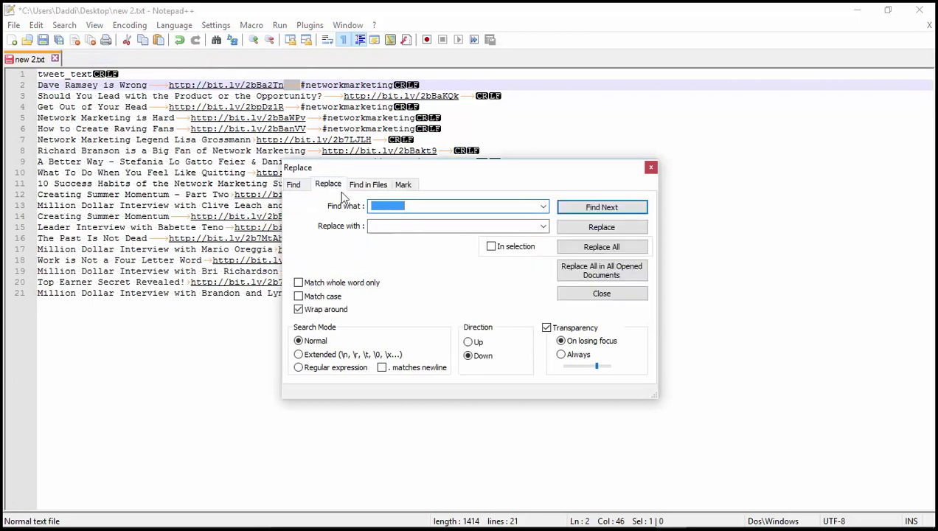
{"action": "left_click", "coordinate": [374, 226]}
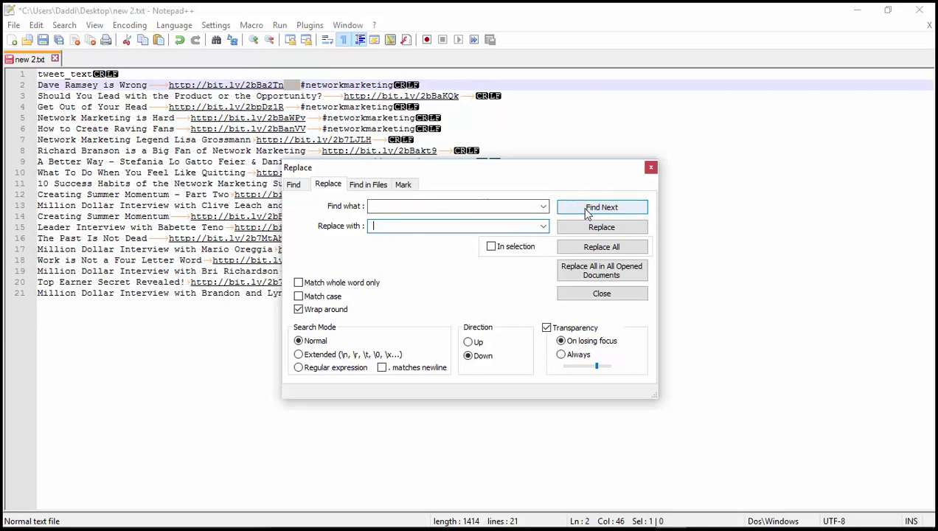
{"action": "left_click", "coordinate": [599, 251]}
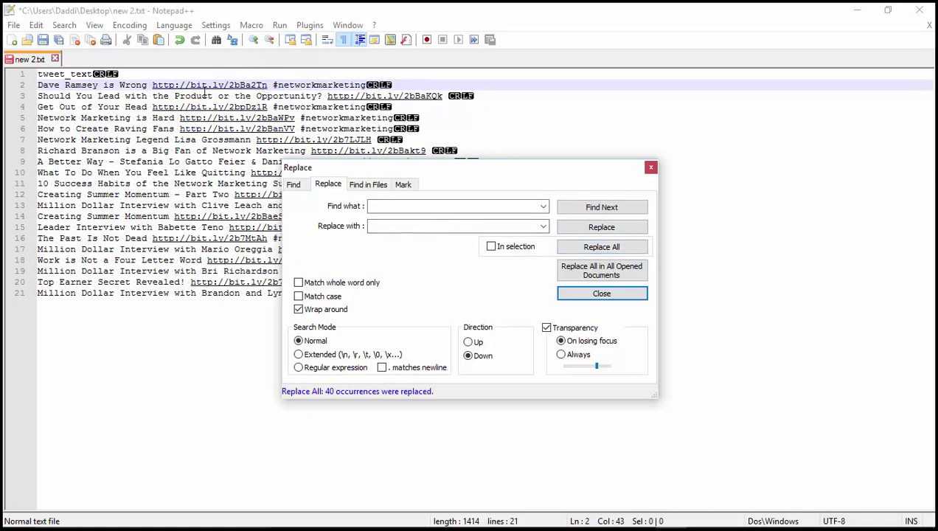
{"action": "left_click", "coordinate": [599, 295]}
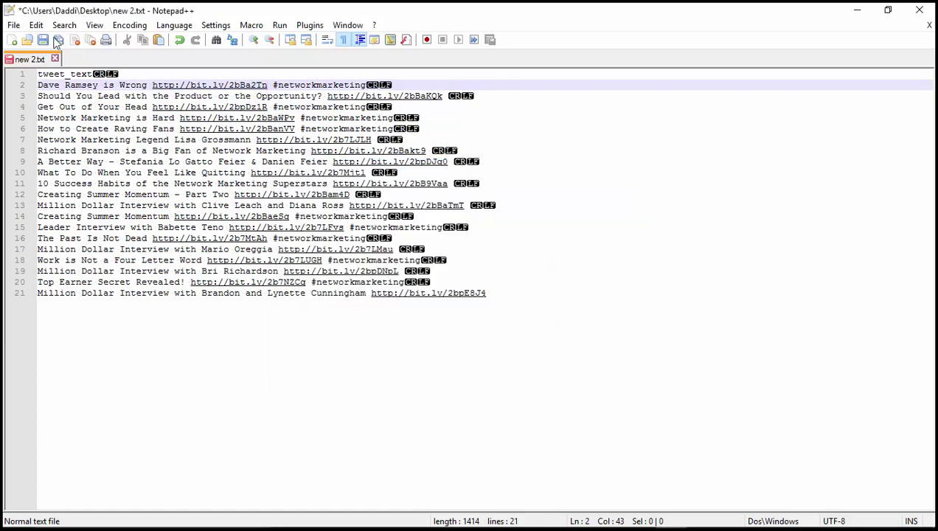
Save the tweet file to the Desktop as new 2.txt, overwriting the existing file
{"action": "left_click", "coordinate": [14, 25]}
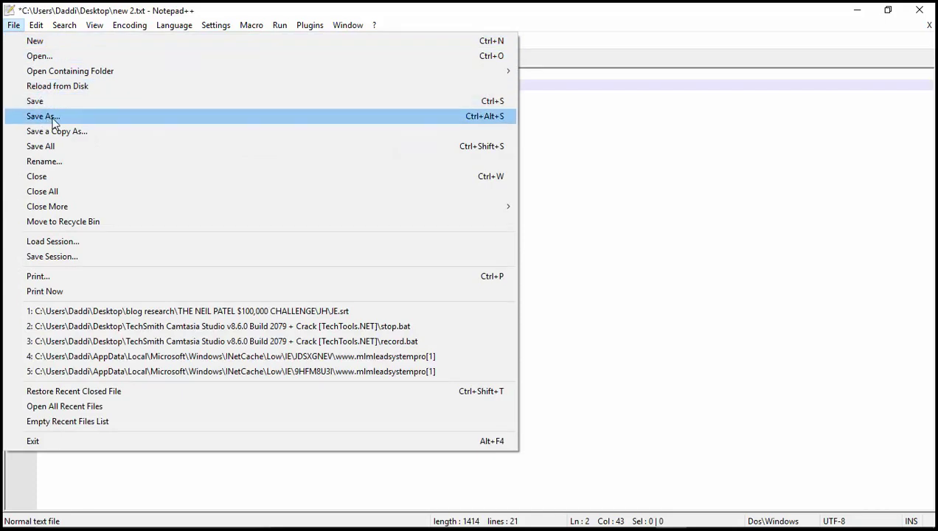
{"action": "left_click", "coordinate": [51, 118]}
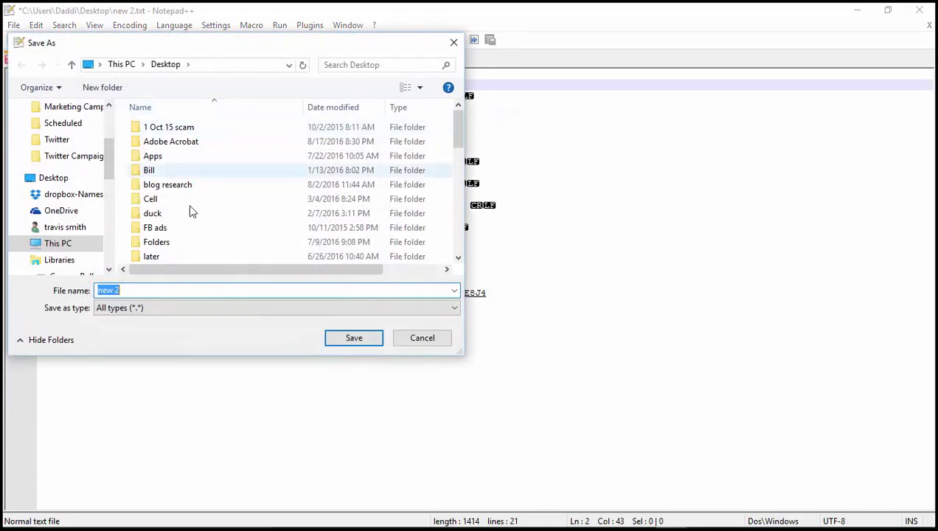
{"action": "left_click", "coordinate": [145, 288]}
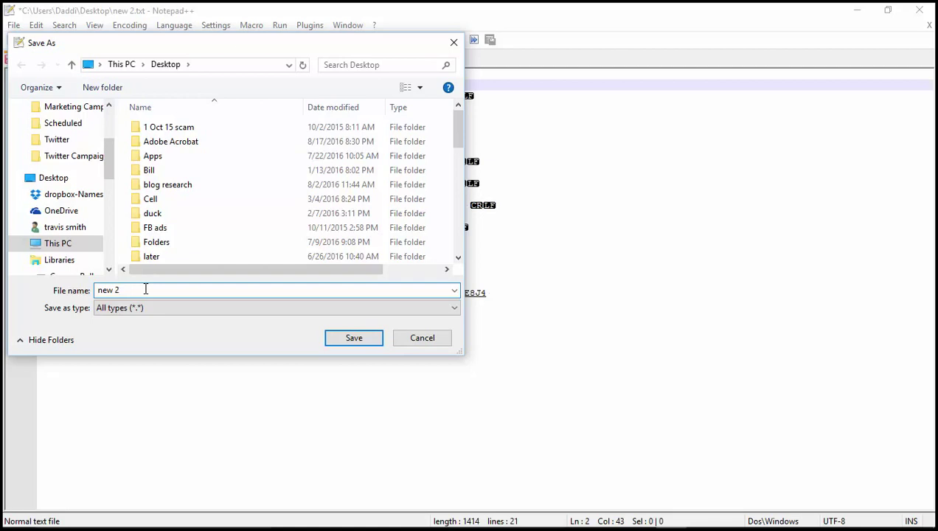
{"action": "type", "text": "."}
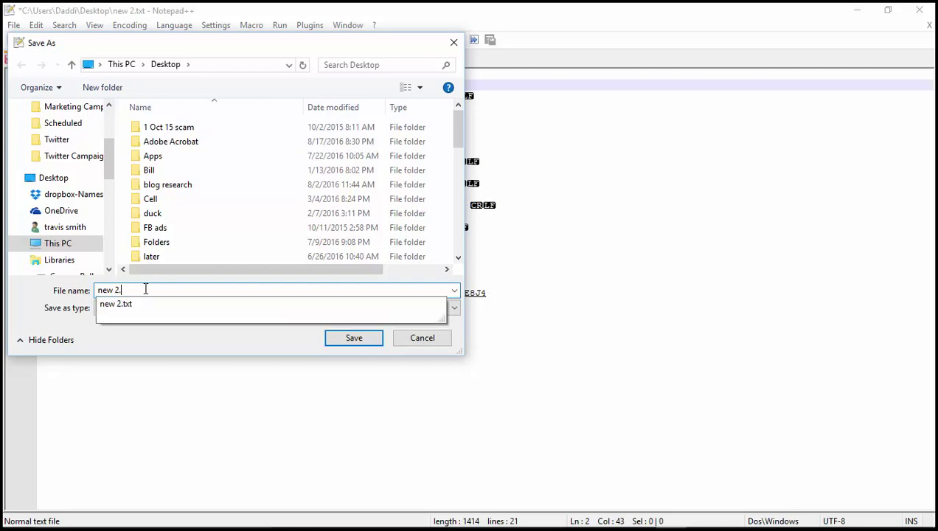
{"action": "type", "text": "txt"}
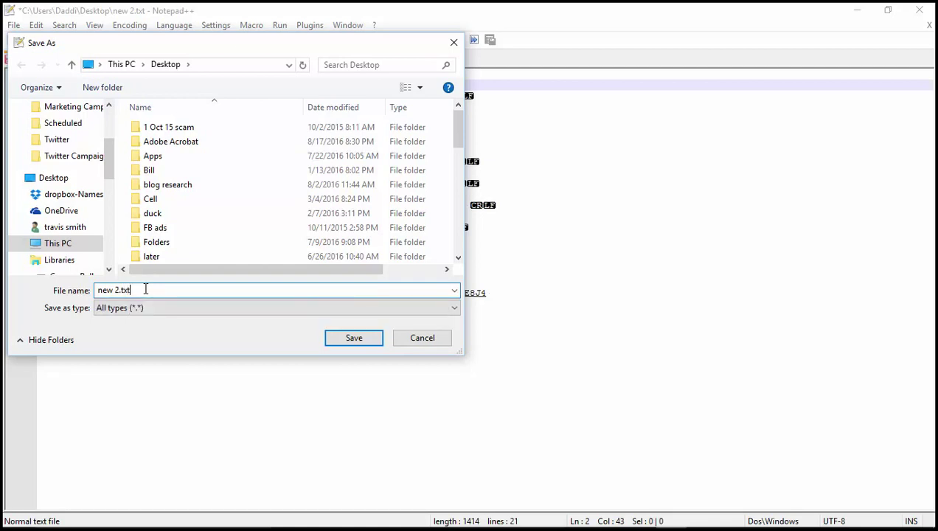
{"action": "left_click", "coordinate": [360, 338]}
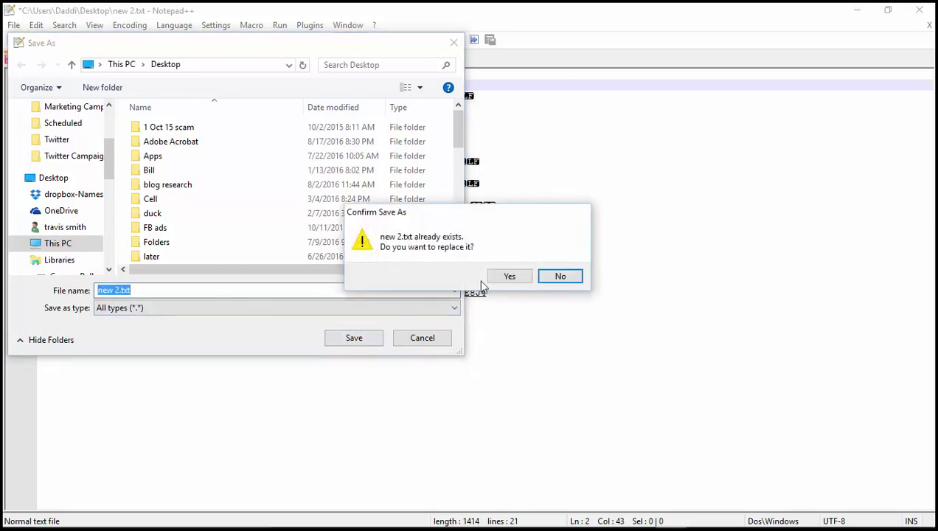
{"action": "left_click", "coordinate": [510, 277]}
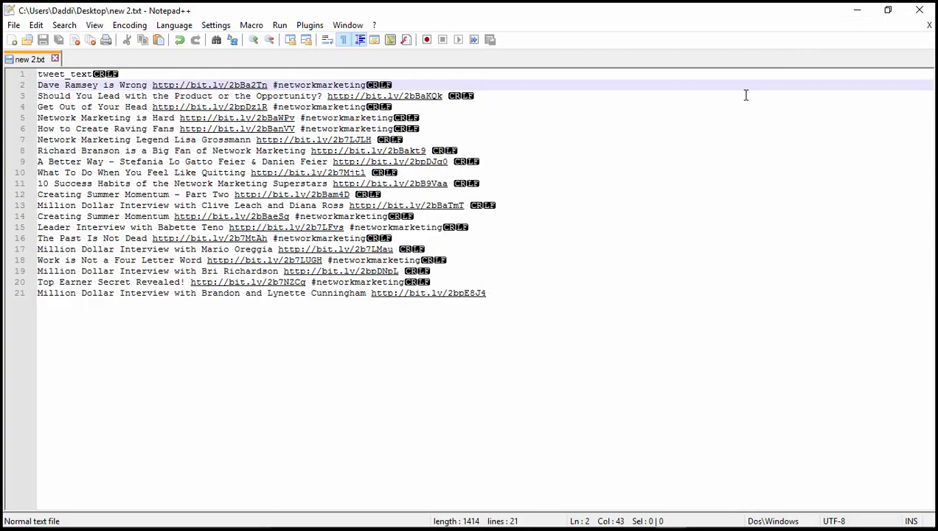
Switch to Tweet Jukebox, add a new jukebox and save it with its default options
{"action": "key", "text": "alt+Tab"}
{"action": "left_click", "coordinate": [365, 158]}
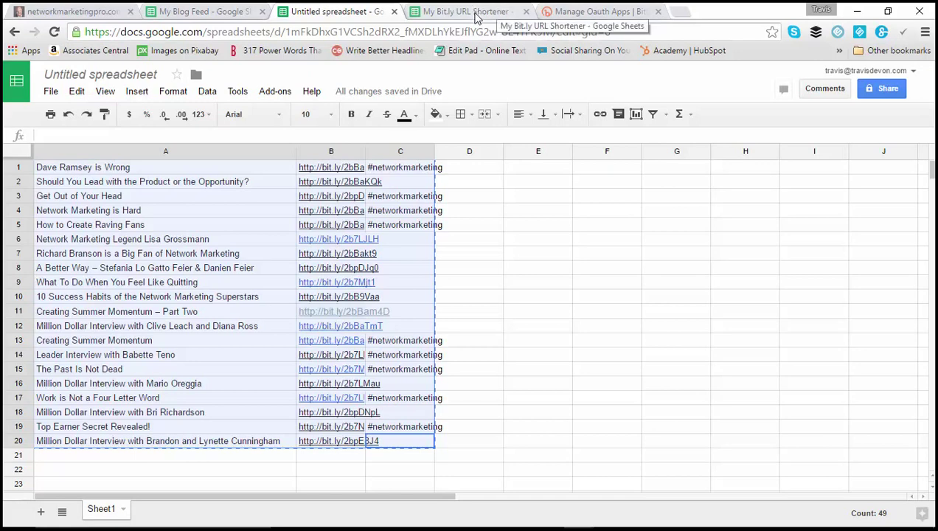
{"action": "key", "text": "alt+Tab"}
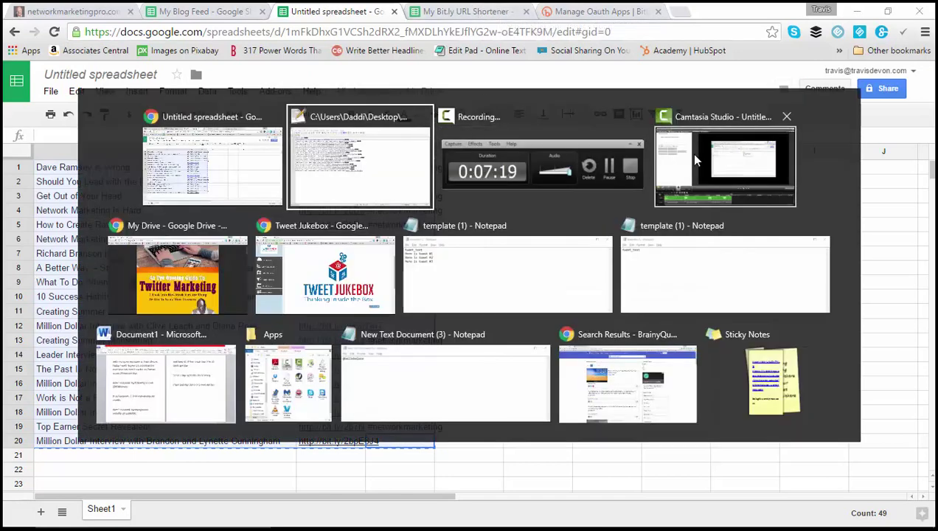
{"action": "key", "text": "alt+Down"}
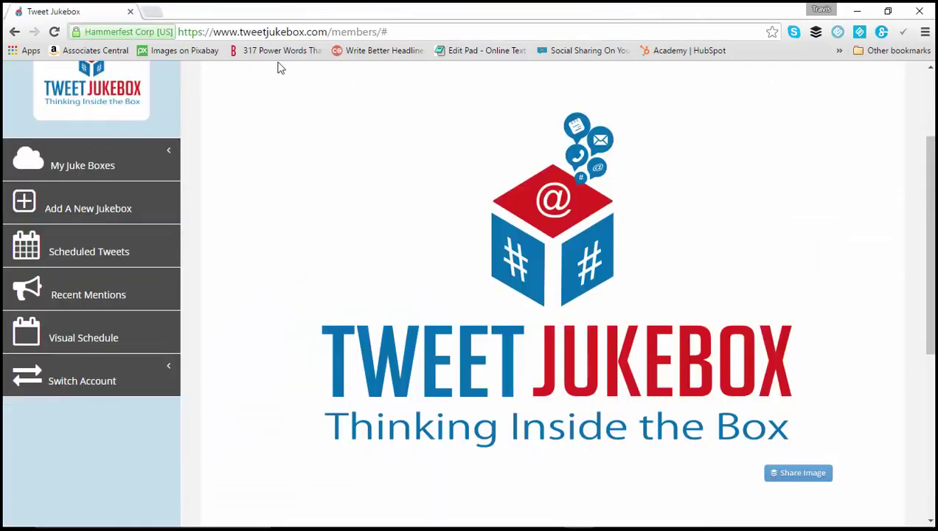
{"action": "left_click", "coordinate": [91, 203]}
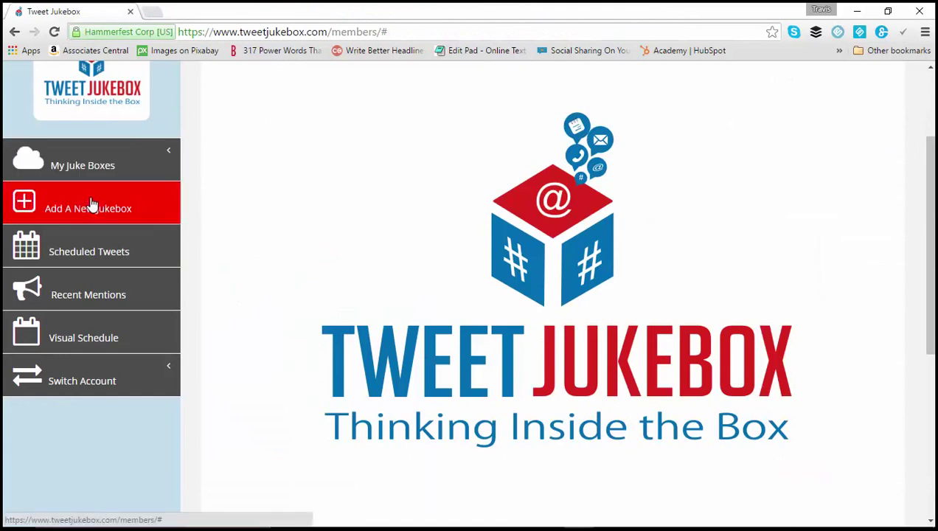
{"action": "left_click", "coordinate": [529, 133]}
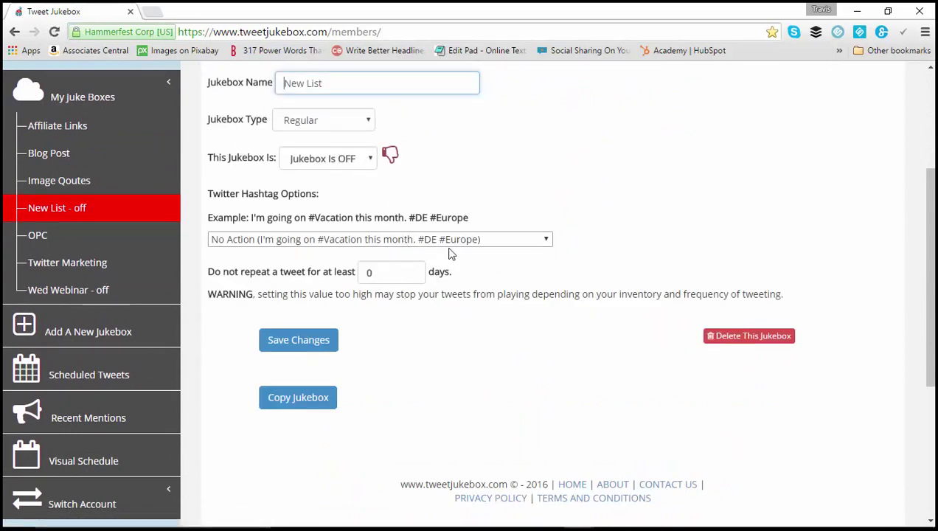
{"action": "left_click", "coordinate": [298, 340]}
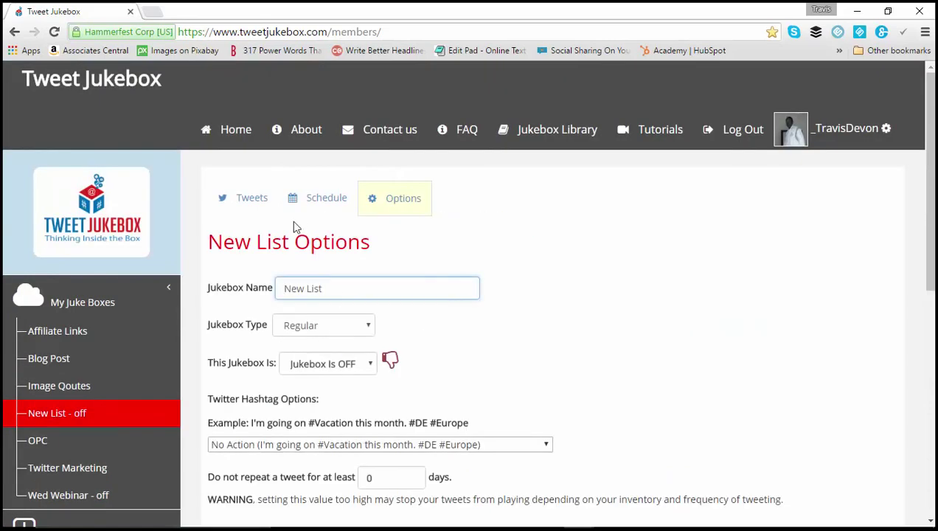
Upload the text document new 2.txt from the Desktop into the New List jukebox and accept adding its records
{"action": "left_click", "coordinate": [247, 205]}
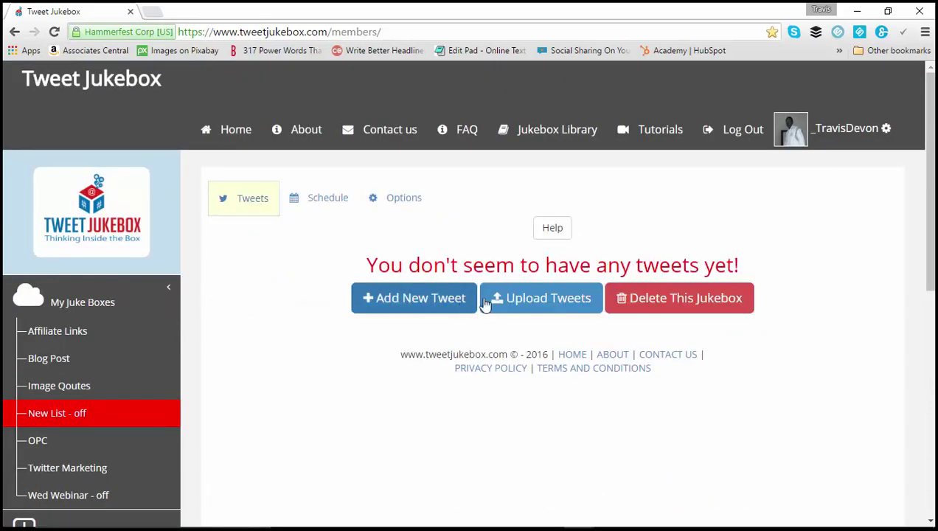
{"action": "left_click", "coordinate": [534, 304]}
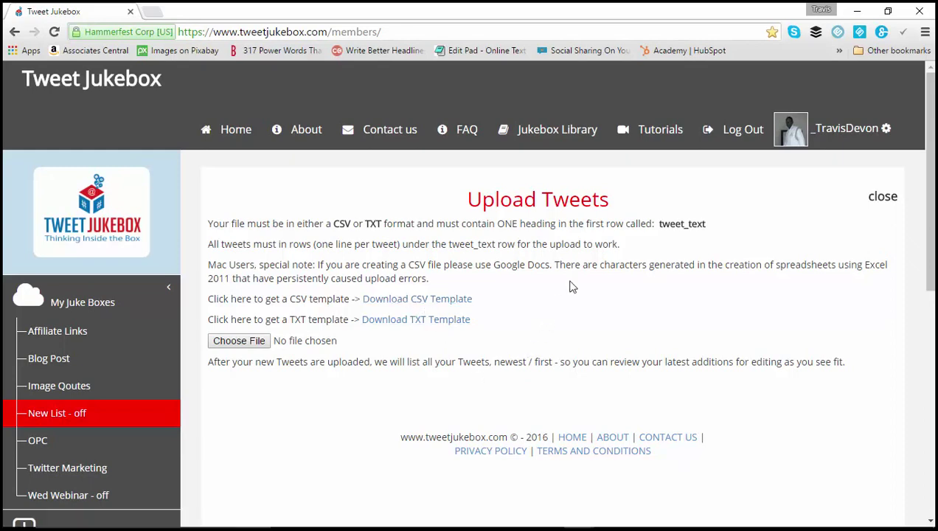
{"action": "left_click_drag", "start_coordinate": [658, 221], "coordinate": [703, 221]}
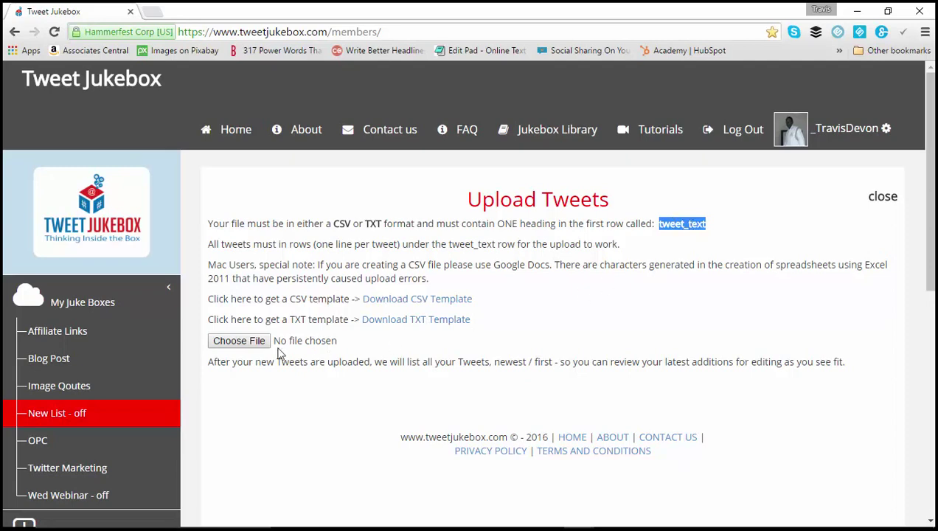
{"action": "left_click", "coordinate": [238, 340]}
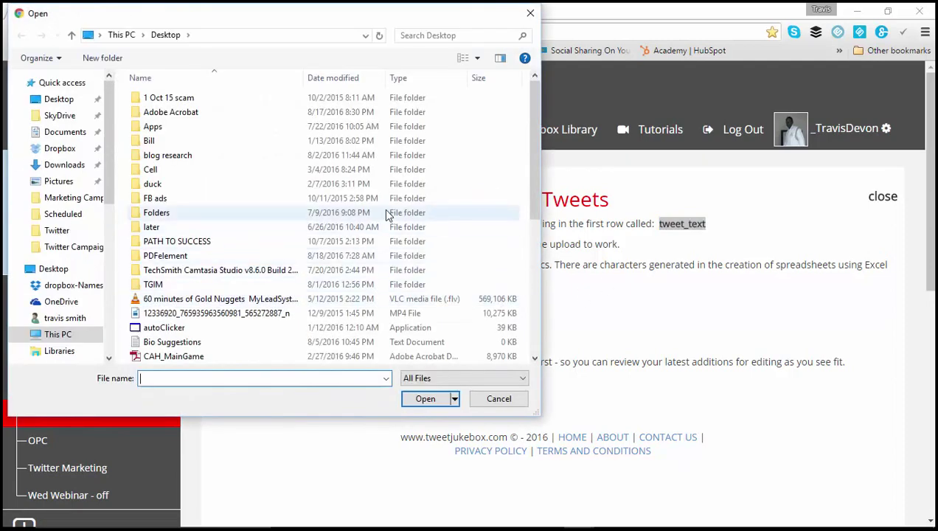
{"action": "scroll", "coordinate": [236, 339], "scroll_direction": "down", "scroll_amount": 3}
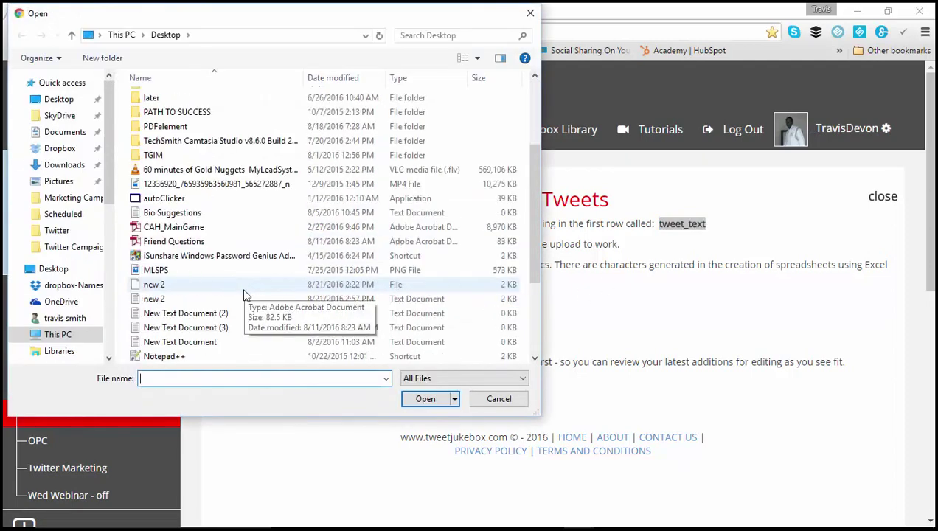
{"action": "left_click", "coordinate": [177, 299]}
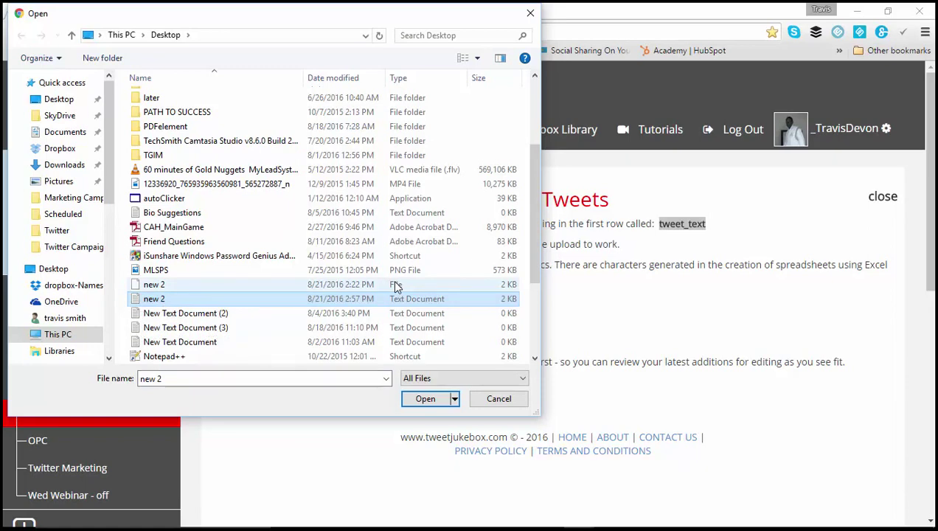
{"action": "left_click", "coordinate": [435, 399]}
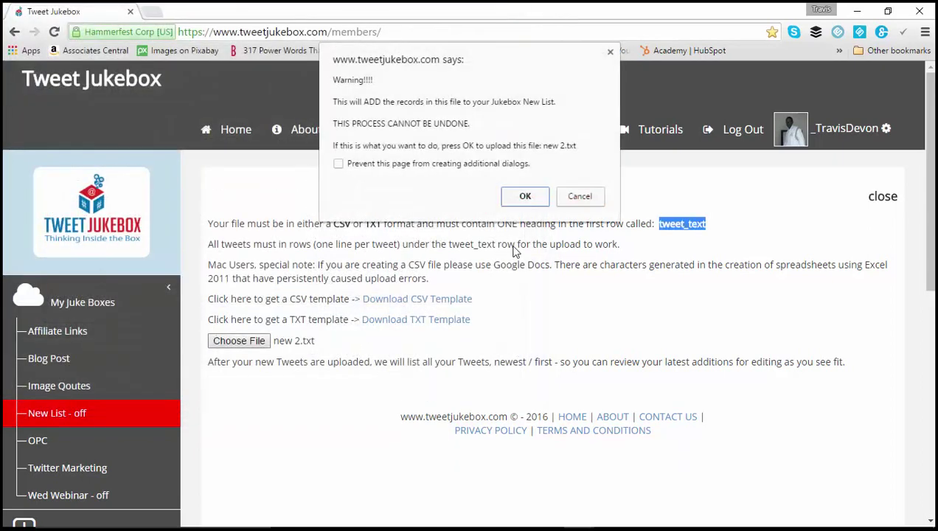
{"action": "left_click", "coordinate": [524, 196]}
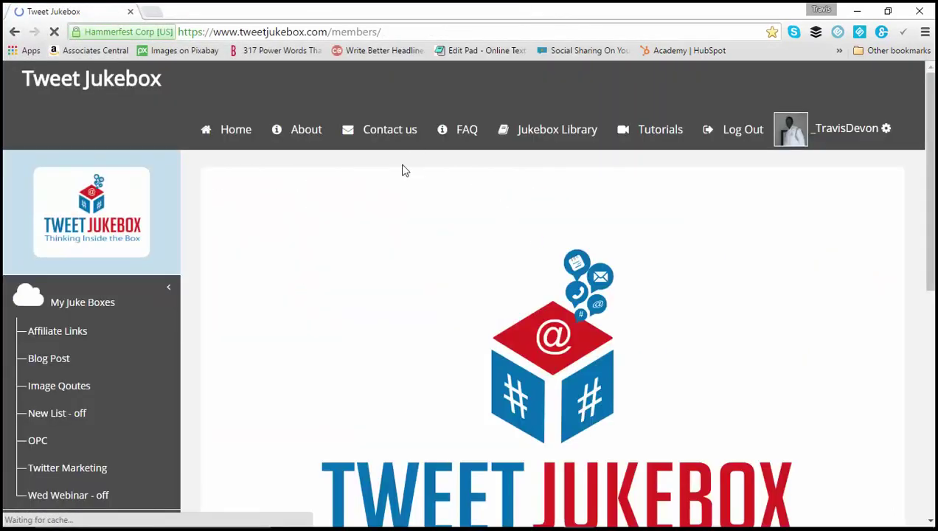
Examine the uploaded tweets in New List, checking their titles, Bitly links and hashtags
{"action": "scroll", "coordinate": [567, 334], "scroll_direction": "down", "scroll_amount": 3}
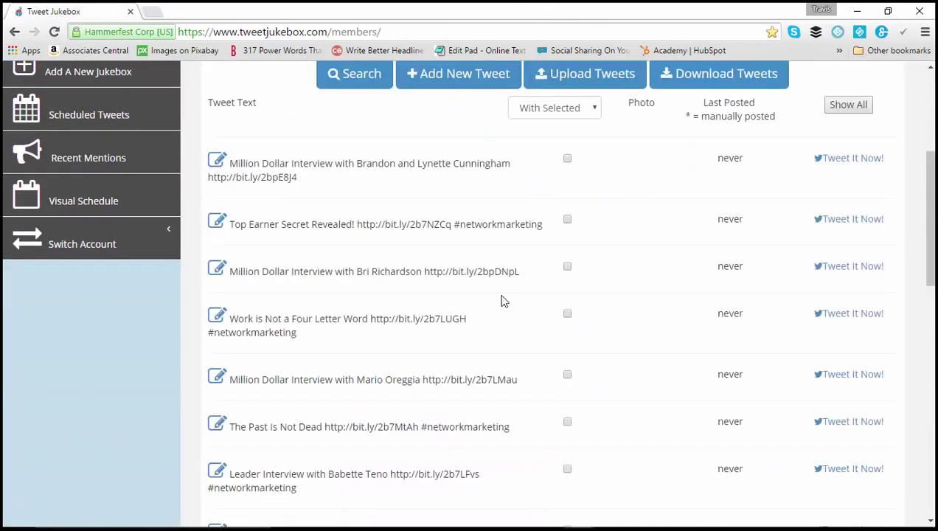
{"action": "scroll", "coordinate": [498, 349], "scroll_direction": "down", "scroll_amount": 2}
{"action": "scroll", "coordinate": [499, 350], "scroll_direction": "down", "scroll_amount": 10}
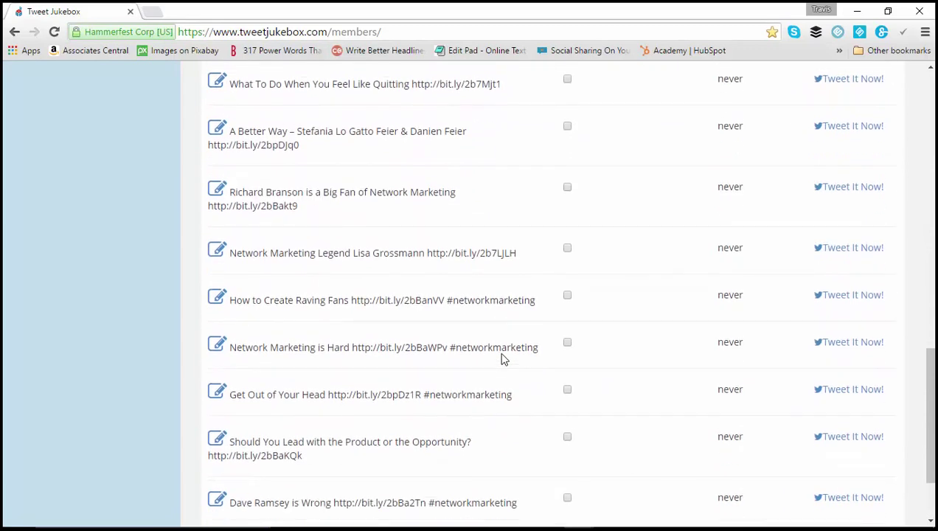
{"action": "scroll", "coordinate": [505, 361], "scroll_direction": "up", "scroll_amount": 15}
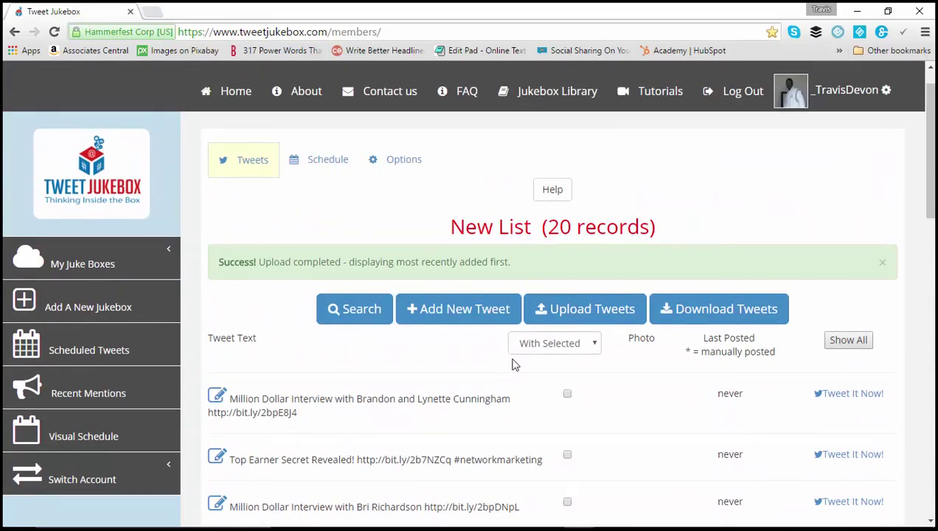
{"action": "scroll", "coordinate": [548, 204], "scroll_direction": "down", "scroll_amount": 1}
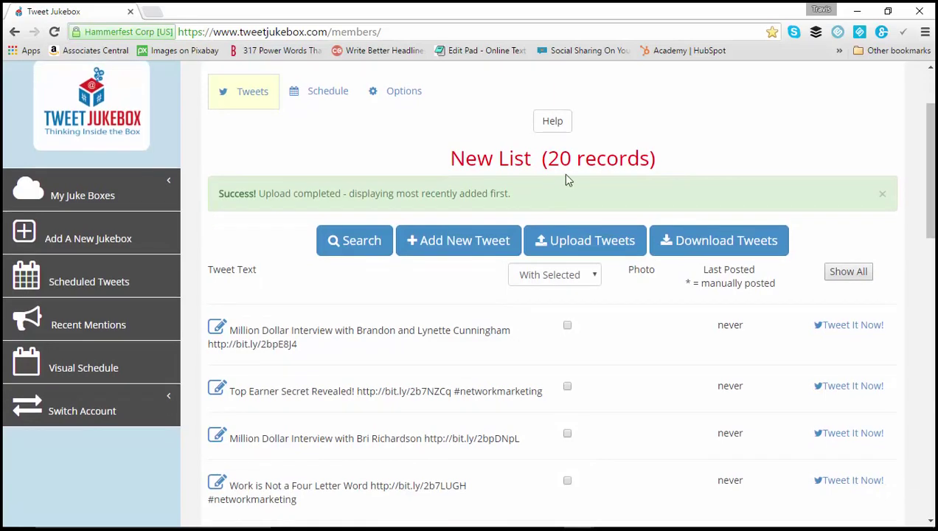
{"action": "scroll", "coordinate": [576, 237], "scroll_direction": "down", "scroll_amount": 4}
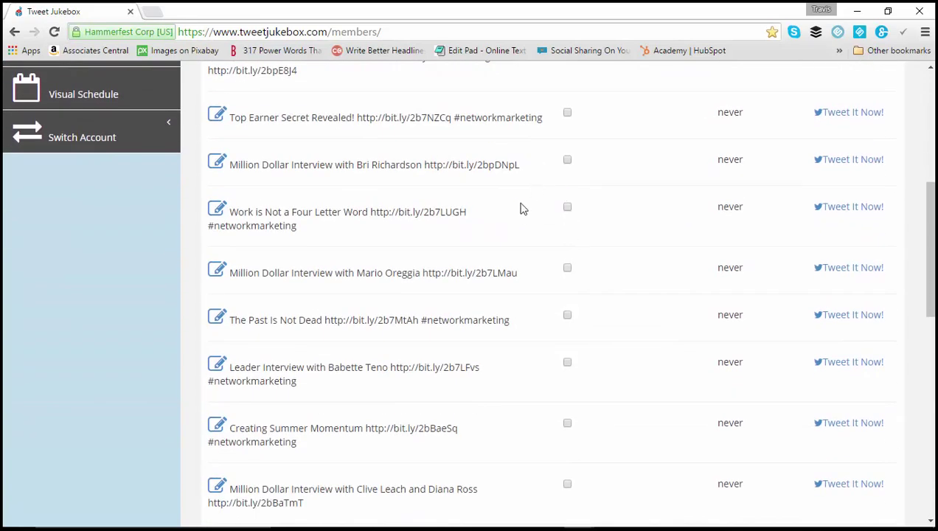
{"action": "scroll", "coordinate": [516, 215], "scroll_direction": "up", "scroll_amount": 1}
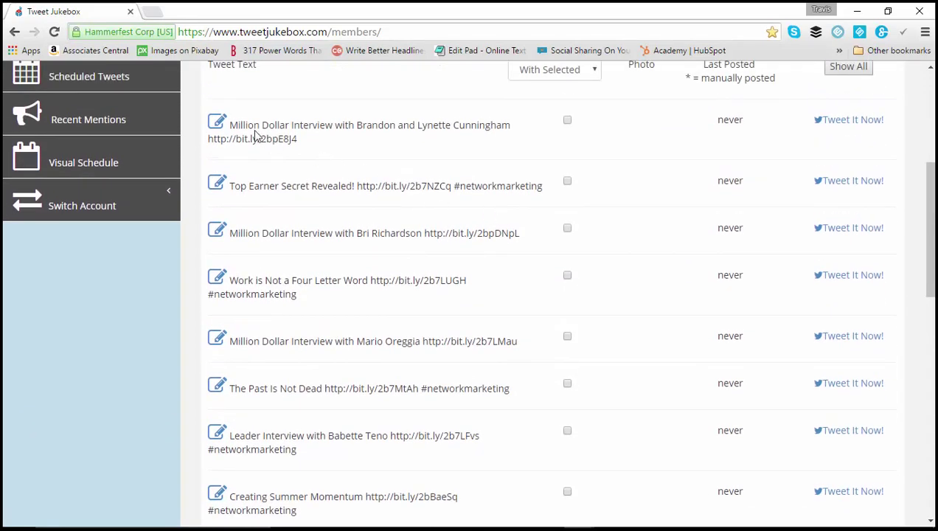
{"action": "scroll", "coordinate": [258, 138], "scroll_direction": "up", "scroll_amount": 2}
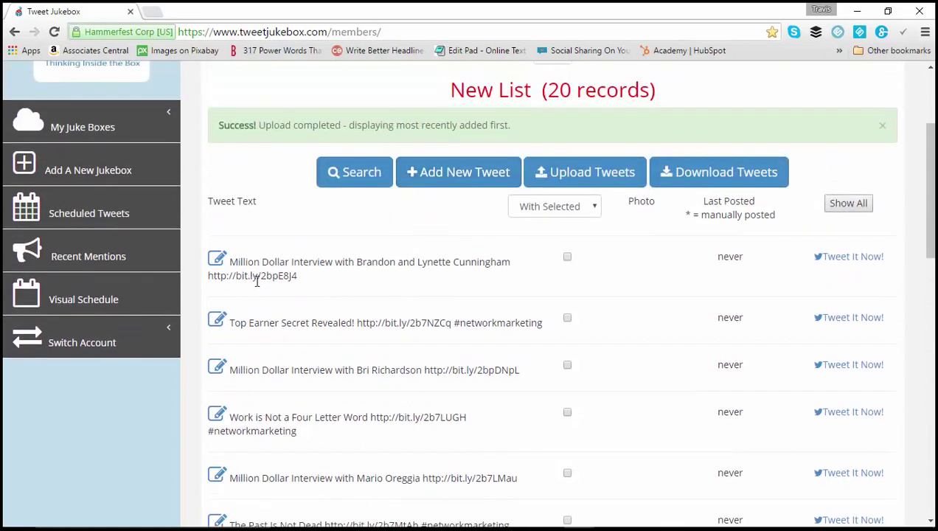
{"action": "left_click_drag", "start_coordinate": [297, 276], "coordinate": [214, 279]}
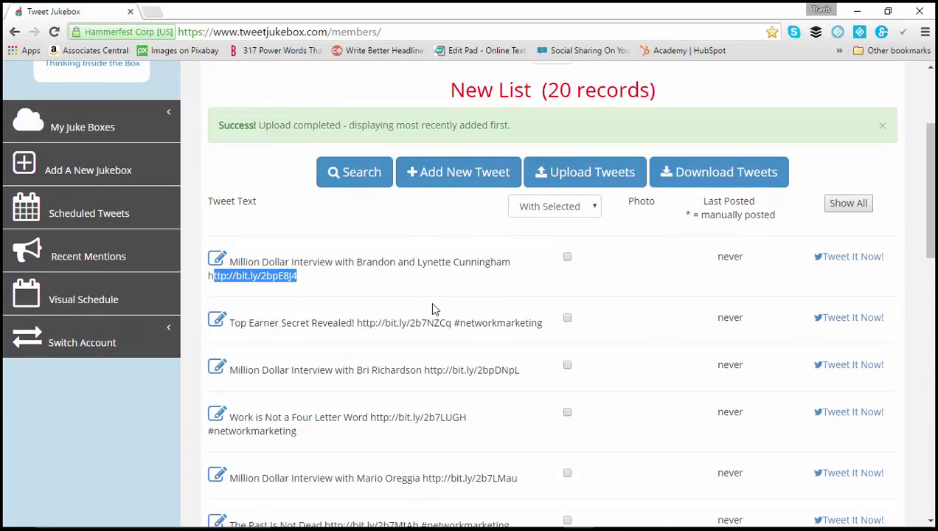
{"action": "scroll", "coordinate": [464, 295], "scroll_direction": "down", "scroll_amount": 1}
{"action": "scroll", "coordinate": [516, 273], "scroll_direction": "down", "scroll_amount": 1}
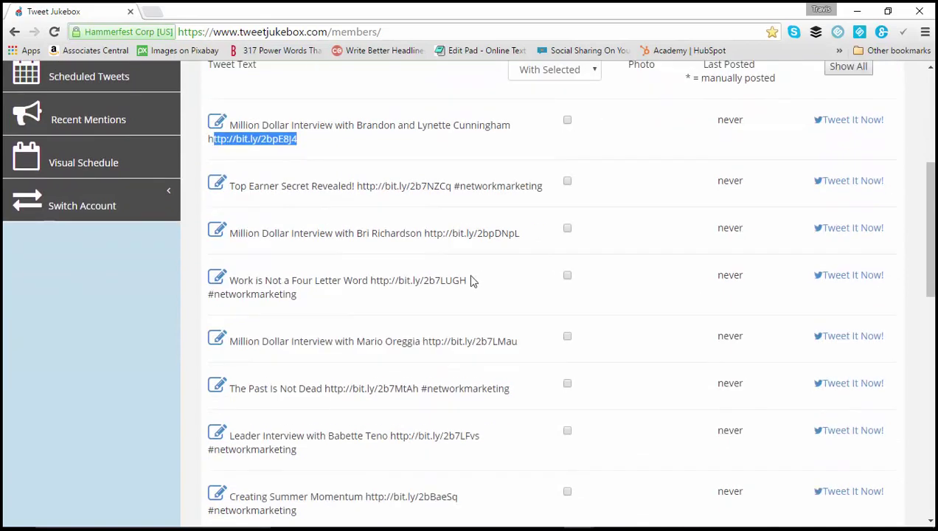
{"action": "scroll", "coordinate": [391, 299], "scroll_direction": "down", "scroll_amount": 2}
{"action": "scroll", "coordinate": [489, 267], "scroll_direction": "down", "scroll_amount": 2}
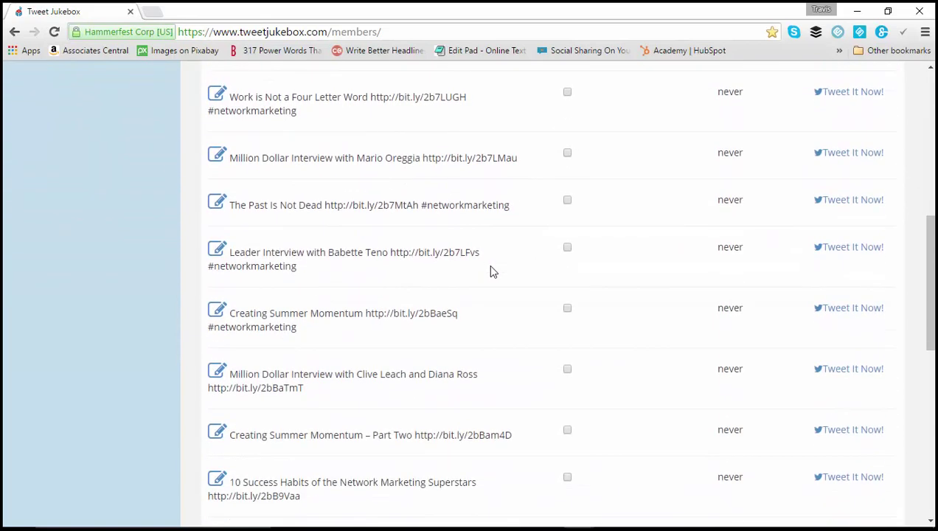
{"action": "scroll", "coordinate": [489, 276], "scroll_direction": "down", "scroll_amount": 1}
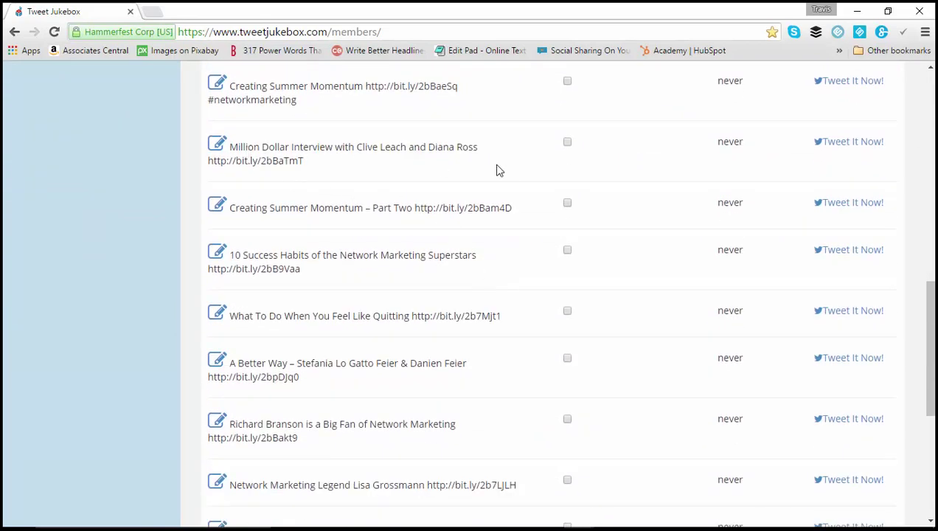
{"action": "scroll", "coordinate": [503, 168], "scroll_direction": "up", "scroll_amount": 1}
{"action": "scroll", "coordinate": [508, 174], "scroll_direction": "up", "scroll_amount": 1}
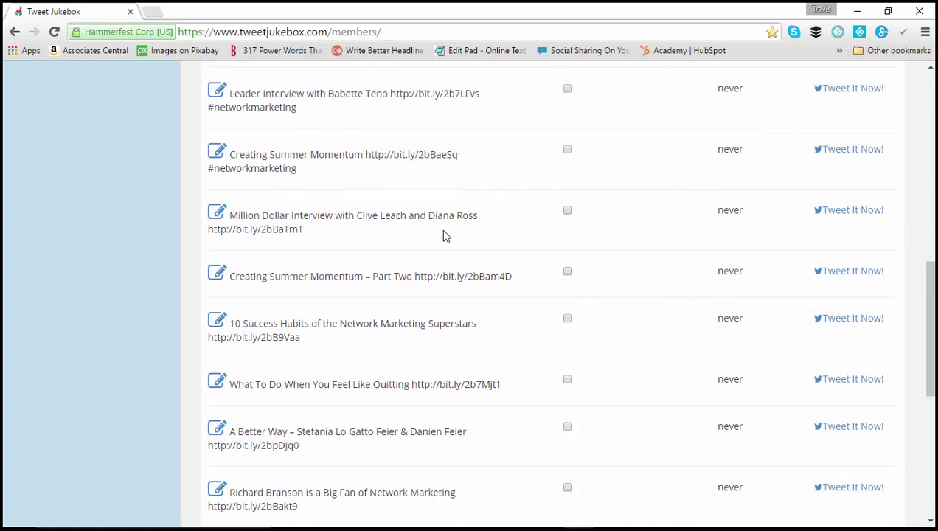
Highlight the text from the dash through the Bitly link in the "Creating Summer Momentum – Part Two" tweet
{"action": "double_click", "coordinate": [368, 278]}
{"action": "left_click", "coordinate": [377, 277]}
{"action": "left_click_drag", "start_coordinate": [366, 277], "coordinate": [518, 284]}
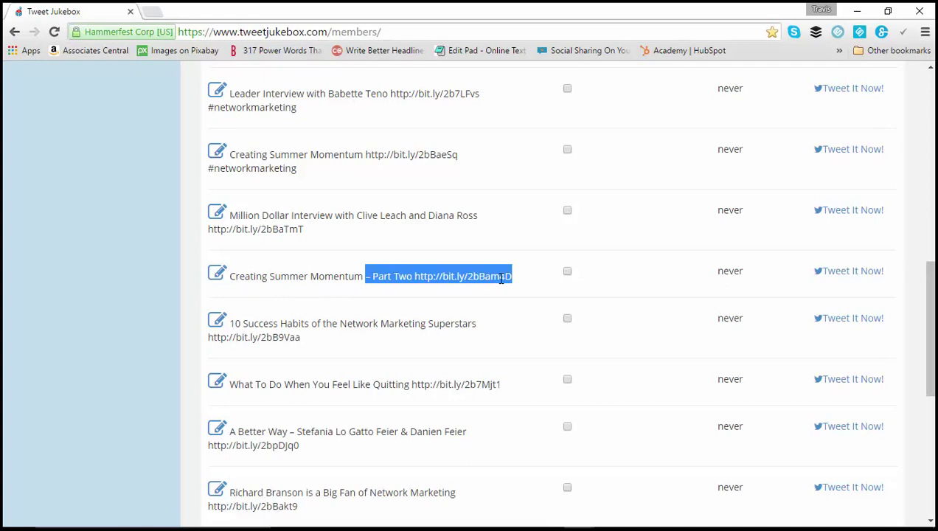
Switch to new 2.txt in Notepad++ and replace the dash before "Part Two" on line 12 with a plain hyphen
{"action": "key", "text": "alt+Tab"}
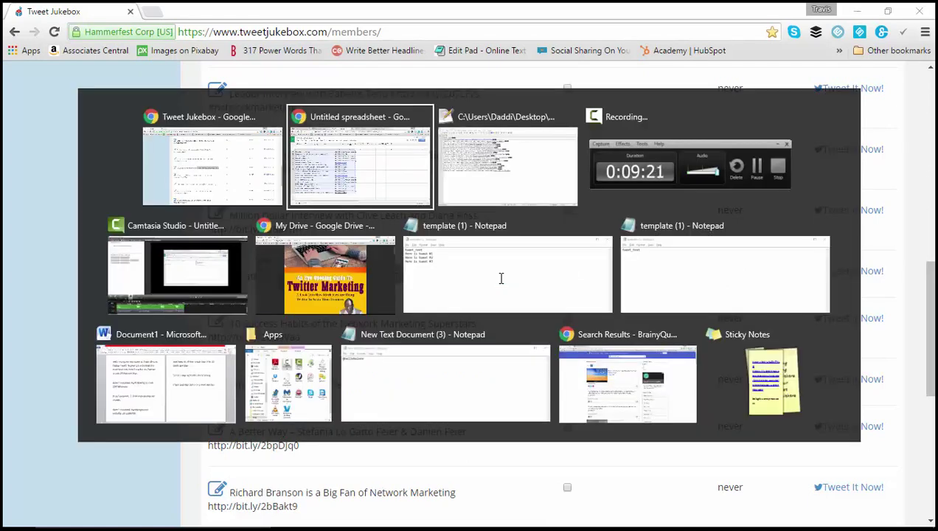
{"action": "key", "text": "alt+Tab"}
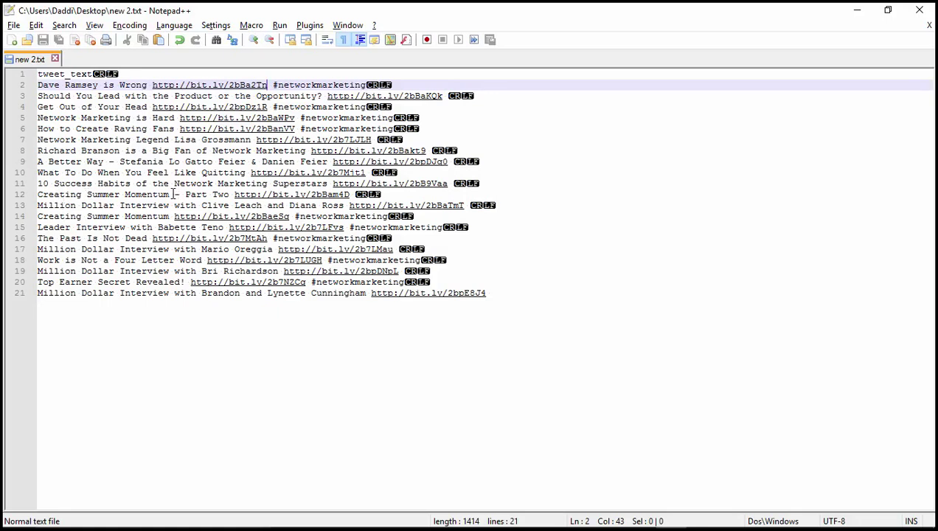
{"action": "left_click_drag", "start_coordinate": [174, 193], "coordinate": [214, 194]}
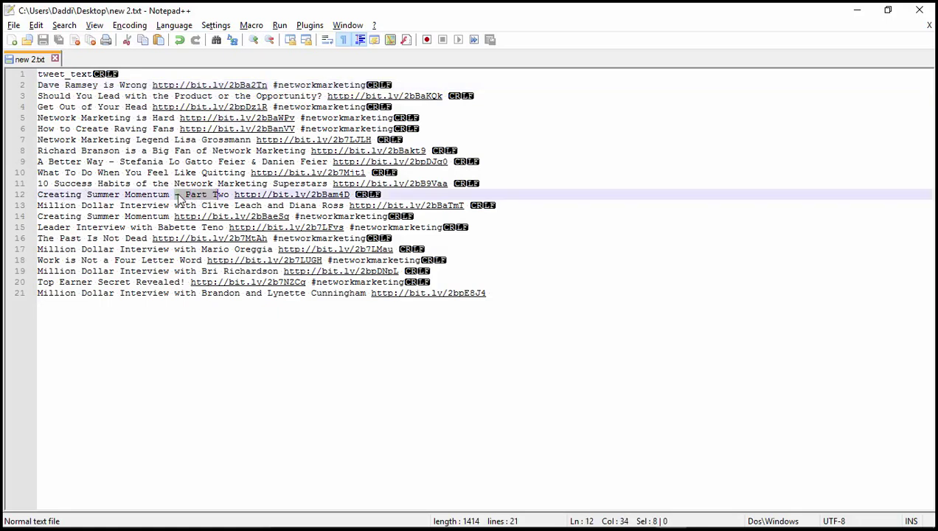
{"action": "left_click", "coordinate": [179, 194]}
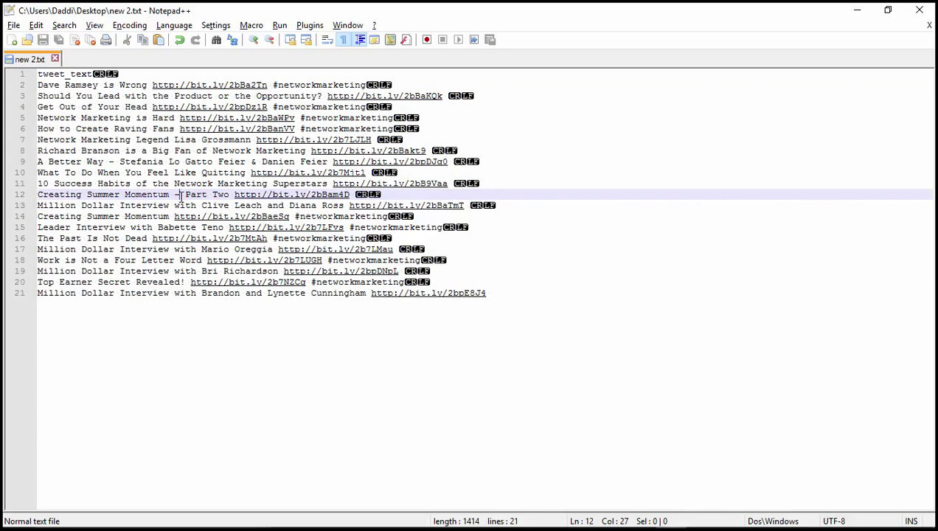
{"action": "key", "text": "BackSpace"}
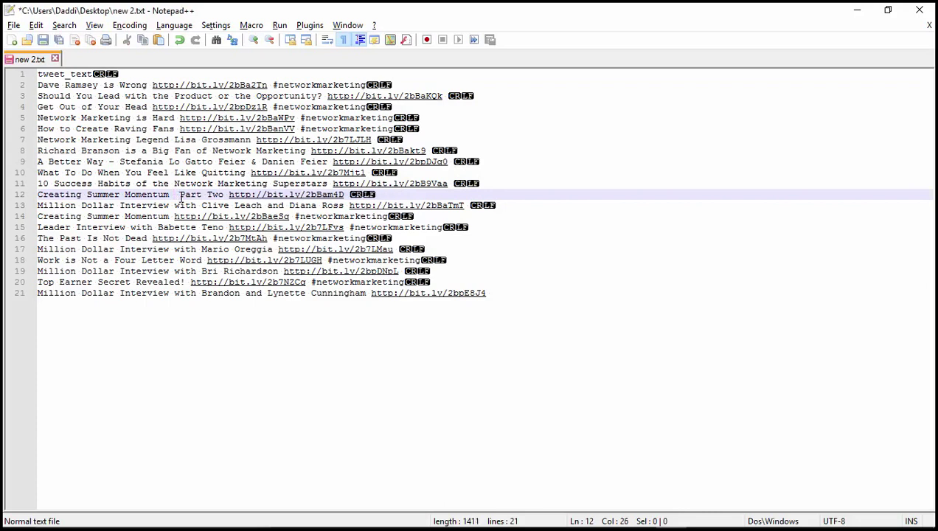
{"action": "type", "text": "-"}
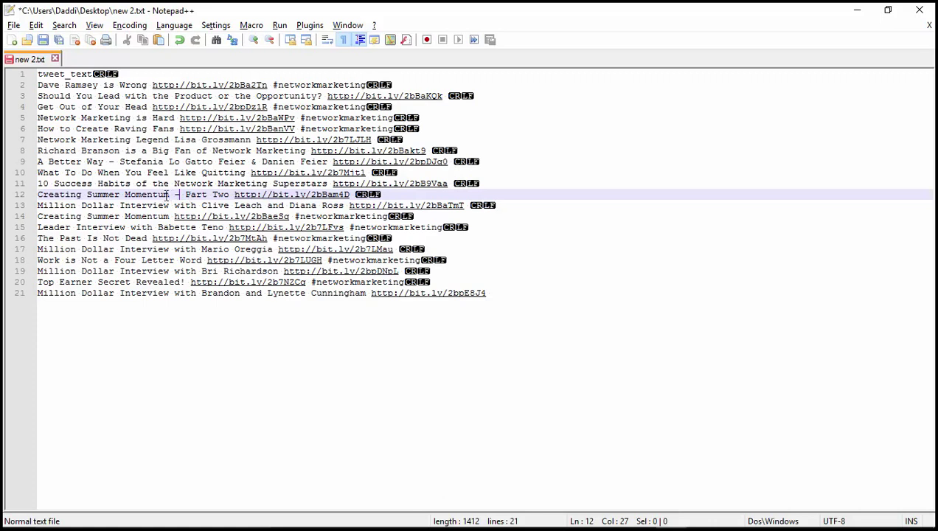
Select "- Part Two" and its link on line 12 of new 2.txt, and turn off the display of all characters
{"action": "left_click_drag", "start_coordinate": [176, 194], "coordinate": [346, 194]}
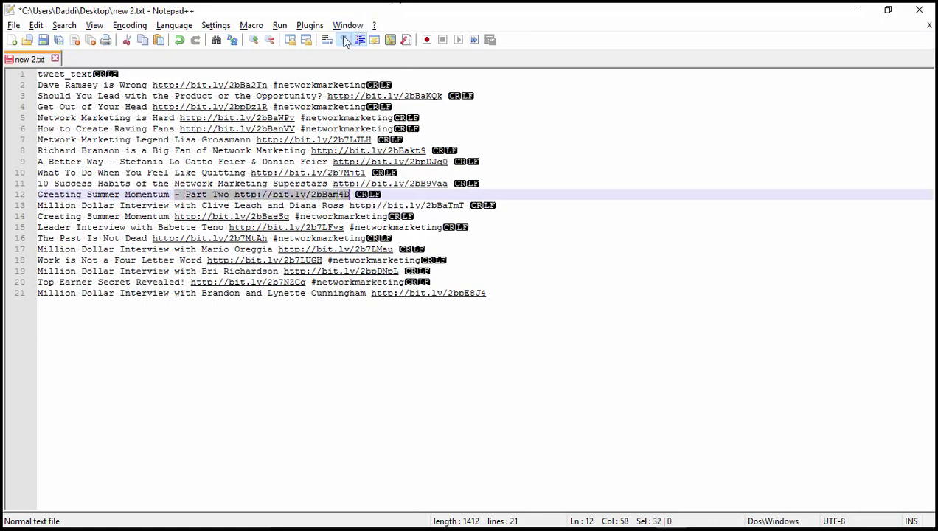
{"action": "left_click", "coordinate": [343, 39]}
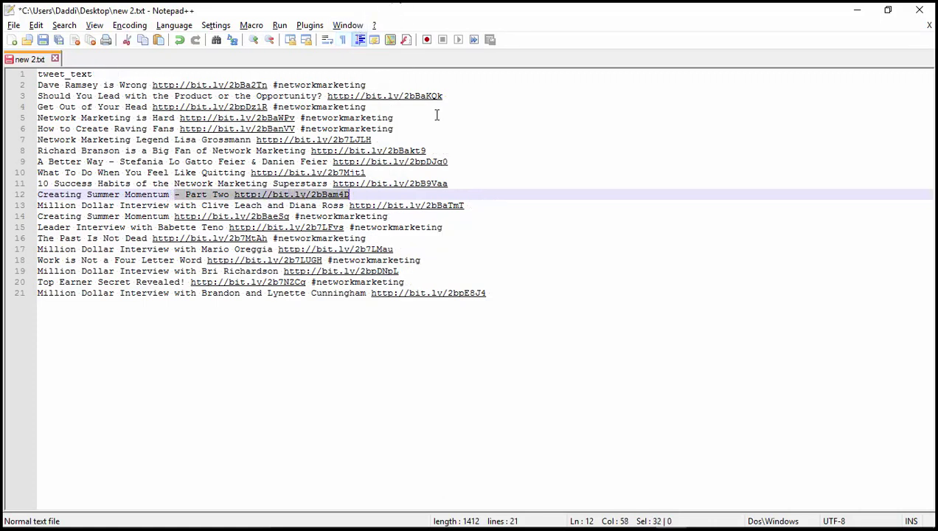
{"action": "right_click", "coordinate": [287, 197]}
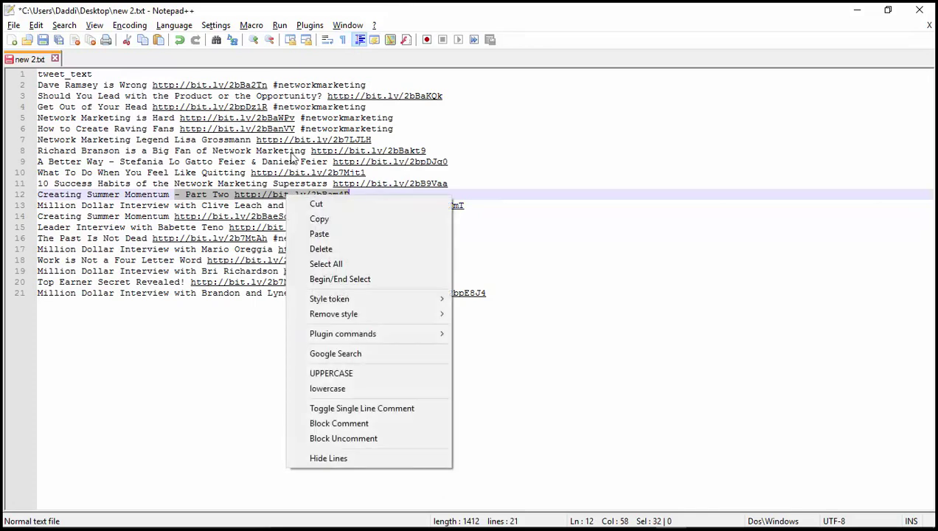
{"action": "key", "text": "Escape"}
Switch back to Tweet Jukebox, clear the text highlight and look over the tweets in New List
{"action": "key", "text": "alt+Tab"}
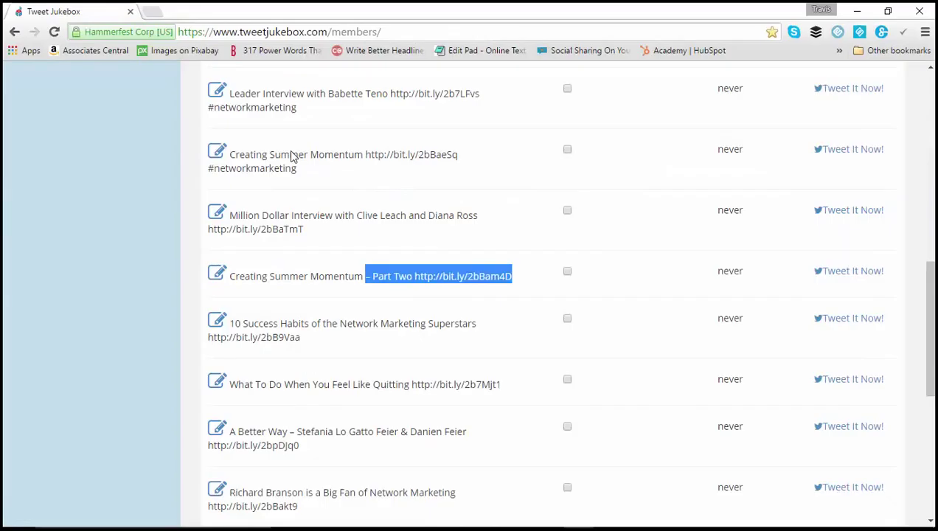
{"action": "left_click", "coordinate": [522, 285]}
{"action": "scroll", "coordinate": [525, 295], "scroll_direction": "down", "scroll_amount": 6}
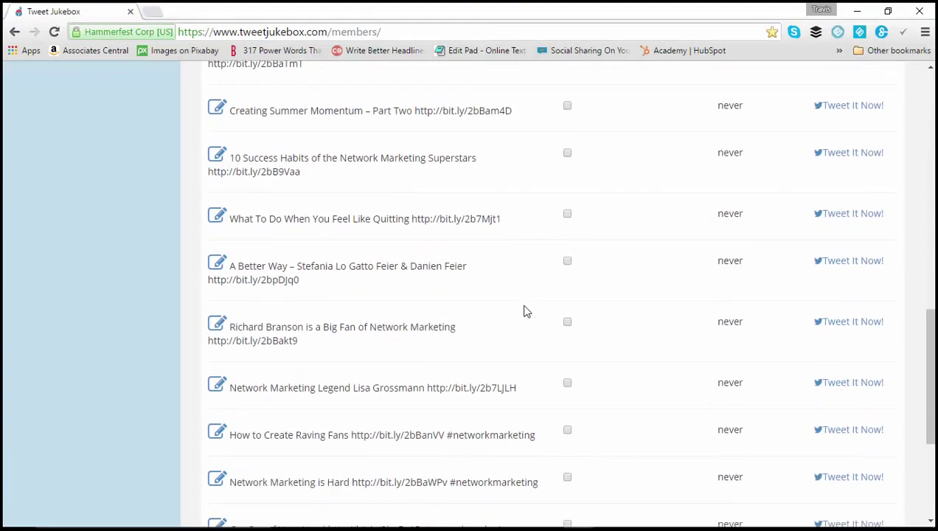
{"action": "scroll", "coordinate": [525, 313], "scroll_direction": "up", "scroll_amount": 15}
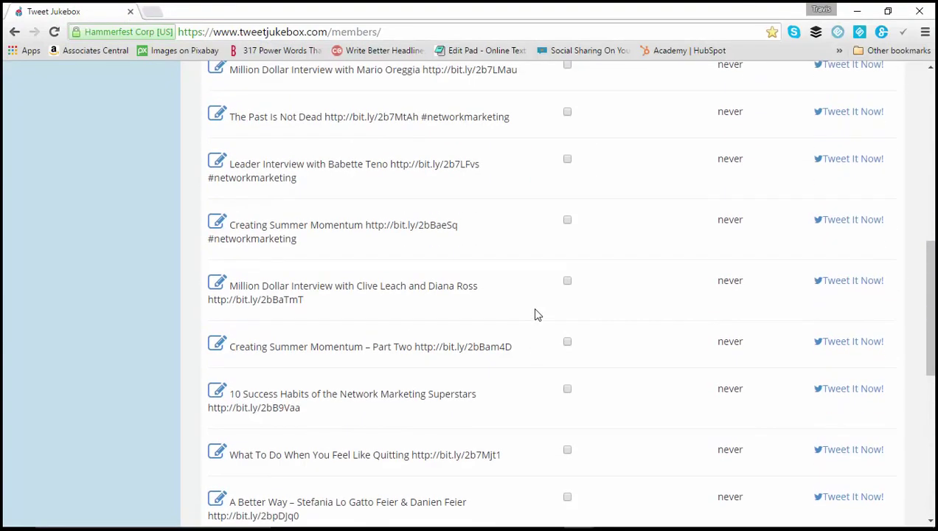
{"action": "scroll", "coordinate": [534, 308], "scroll_direction": "up", "scroll_amount": 1}
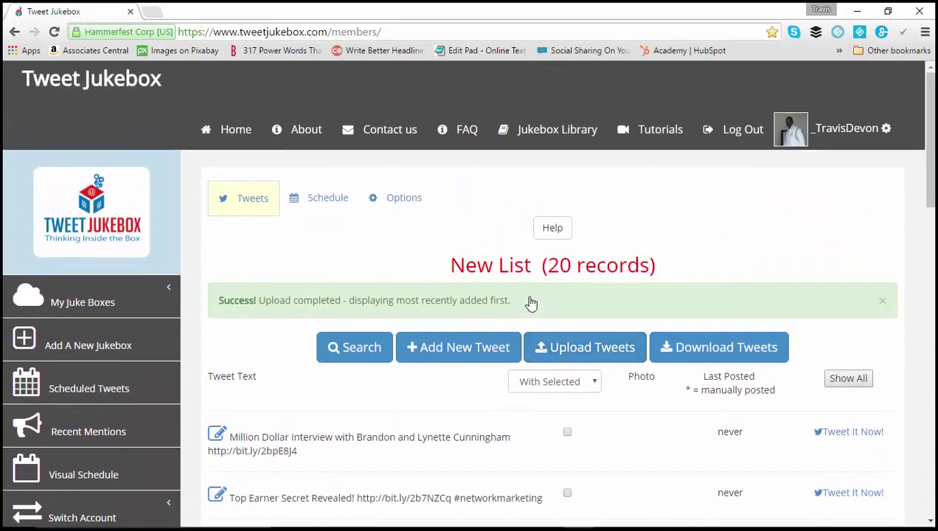
Switch to the Google Drive window and look over the cover of An Eye Opening Guide To Twitter Marketing.pdf
{"action": "key", "text": "alt+Tab"}
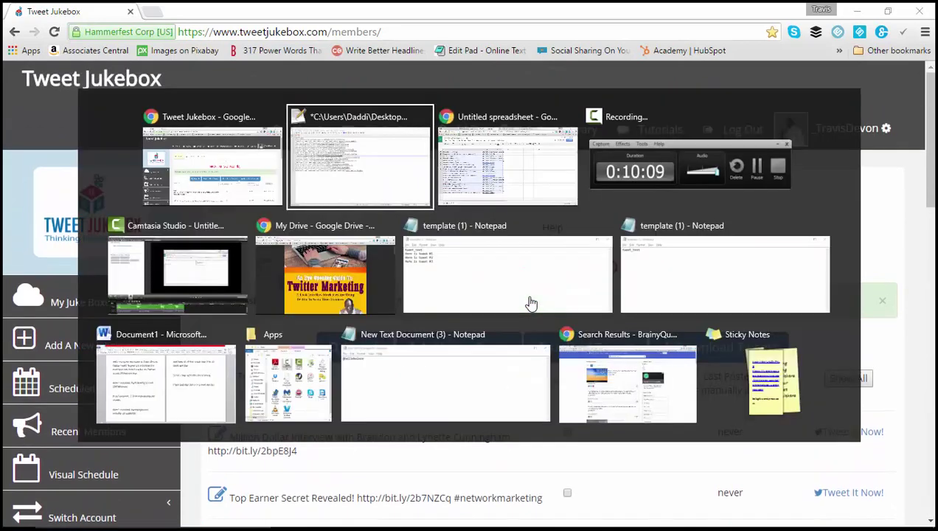
{"action": "left_click", "coordinate": [308, 285]}
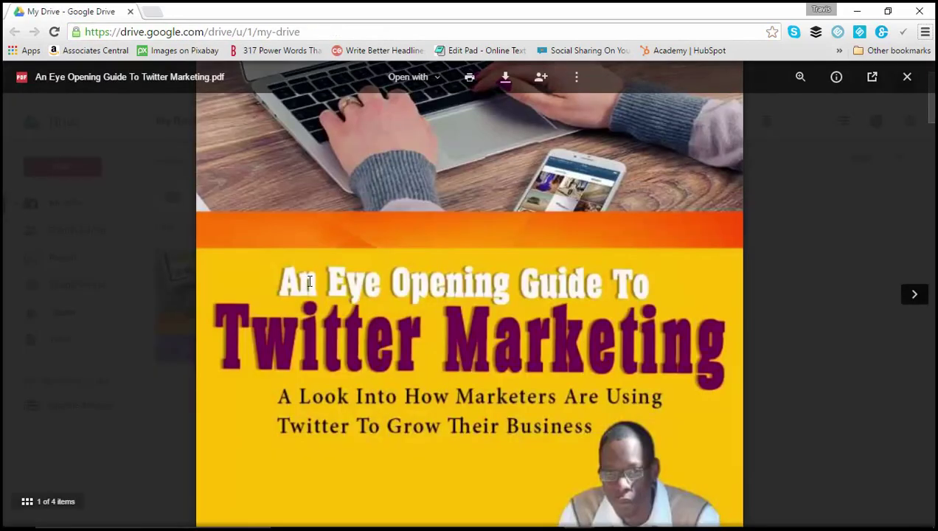
{"action": "scroll", "coordinate": [447, 261], "scroll_direction": "down", "scroll_amount": 1}
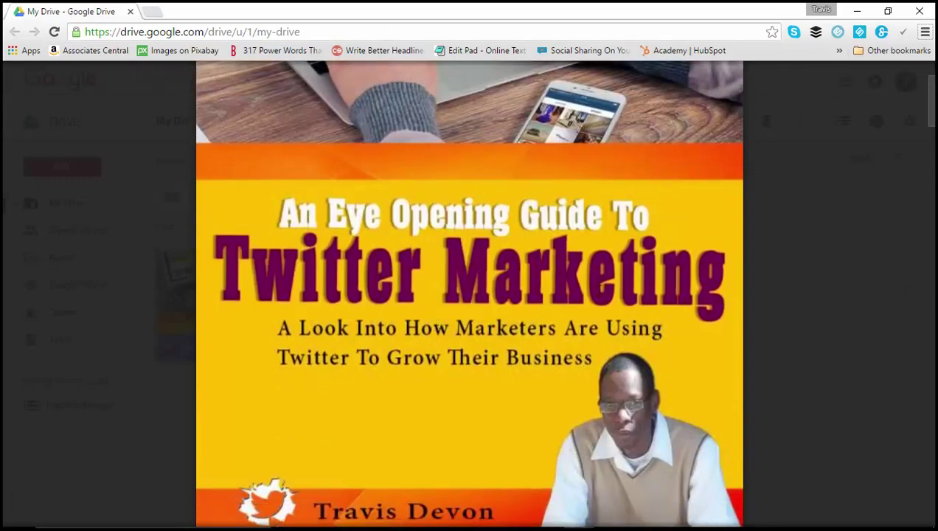
{"action": "scroll", "coordinate": [606, 291], "scroll_direction": "up", "scroll_amount": 2}
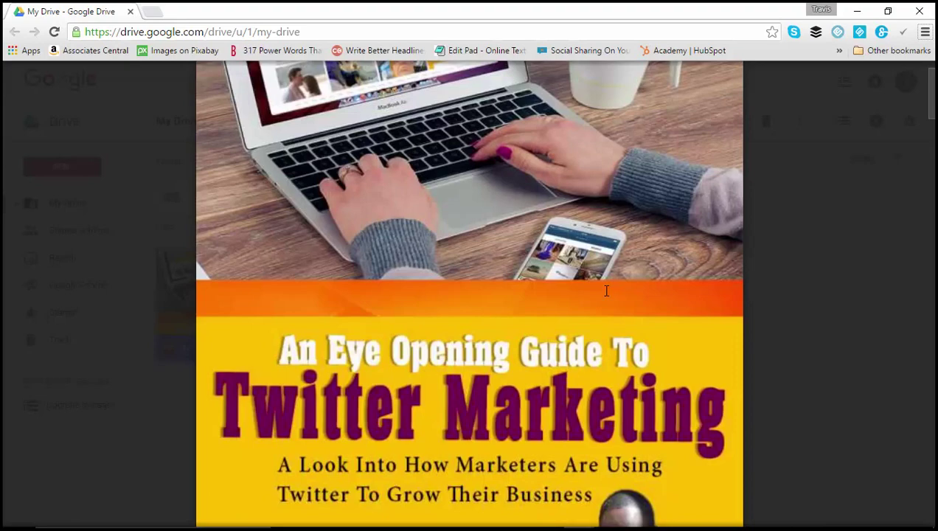
Return to Tweet Jukebox, and switch from there to the untitled Google Sheets spreadsheet to review the blog titles, Bitly links and hashtags
{"action": "key", "text": "alt+Tab"}
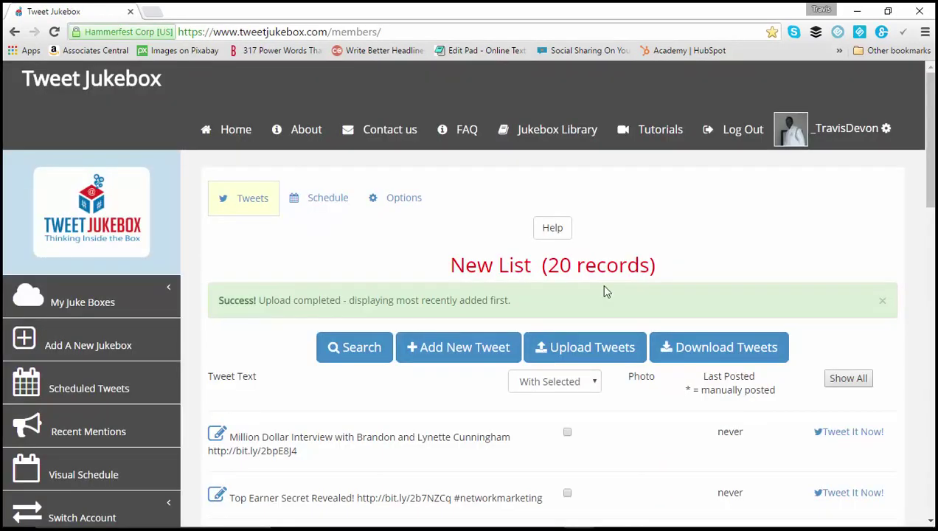
{"action": "key", "text": "alt+Tab"}
{"action": "key", "text": "alt+Tab"}
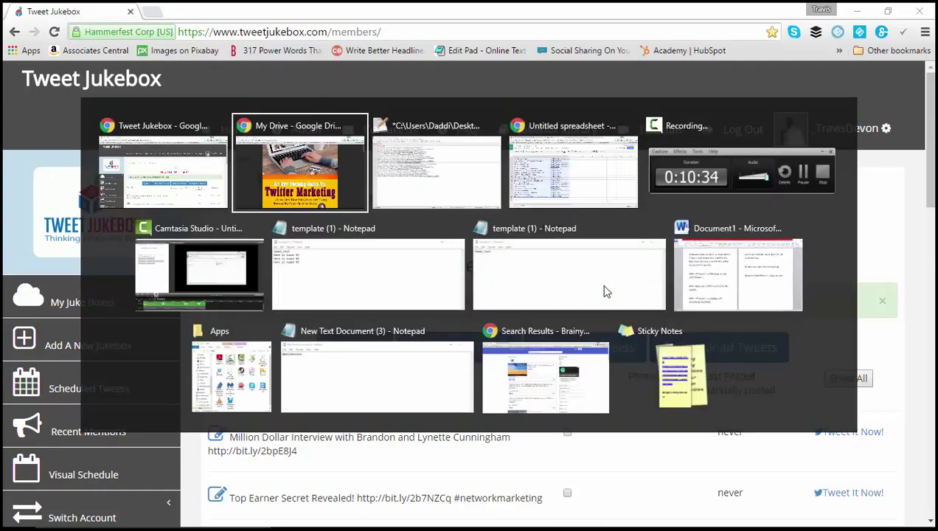
{"action": "left_click", "coordinate": [587, 181]}
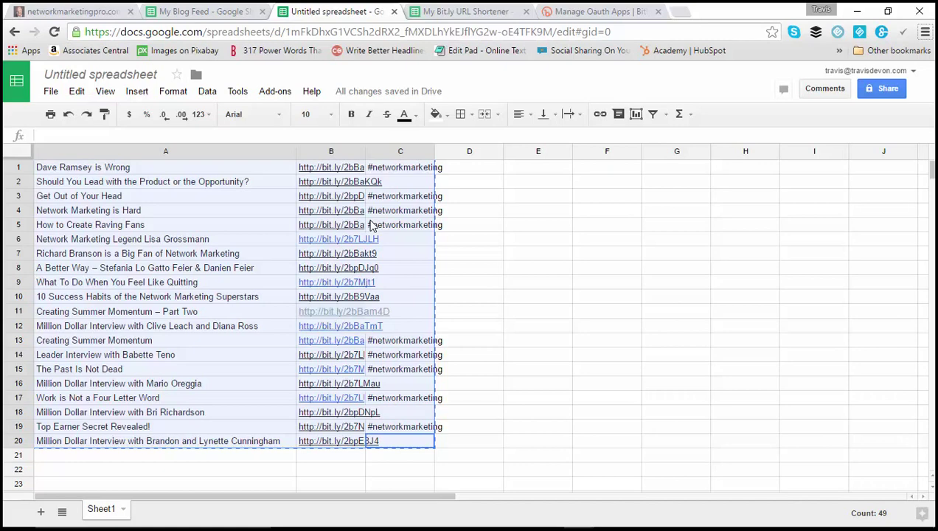
Switch from the spreadsheet back to the Twitter Marketing guide PDF in Google Drive and view its cover title and subtitle
{"action": "key", "text": "alt+Tab"}
{"action": "key", "text": "alt+Tab"}
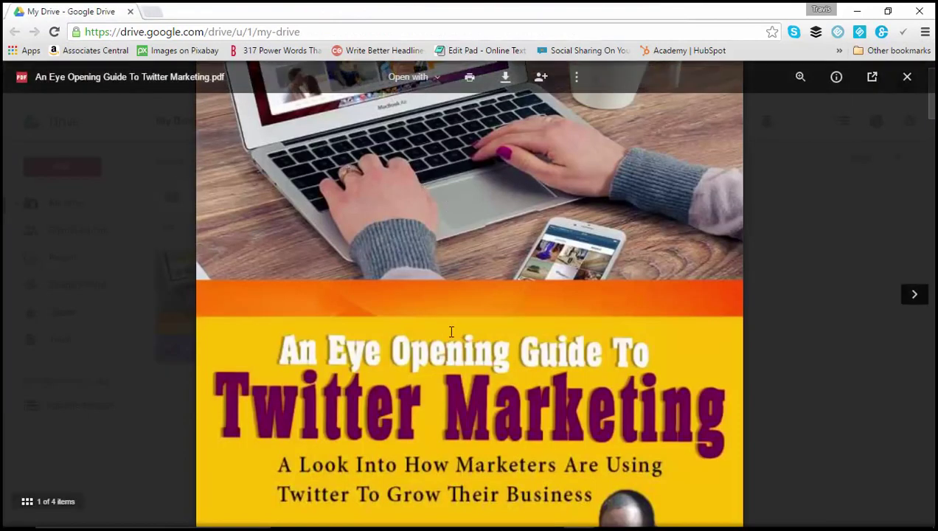
{"action": "scroll", "coordinate": [626, 369], "scroll_direction": "down", "scroll_amount": 1}
{"action": "scroll", "coordinate": [571, 331], "scroll_direction": "down", "scroll_amount": 1}
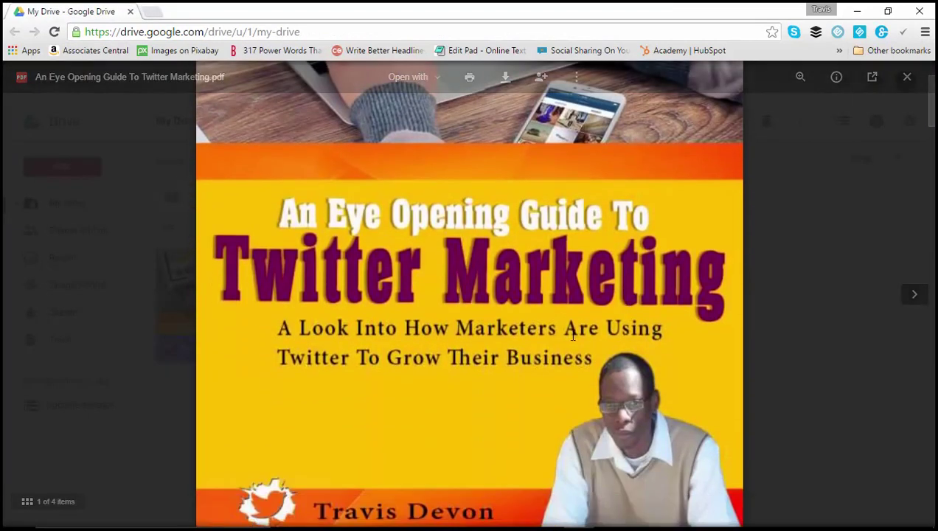